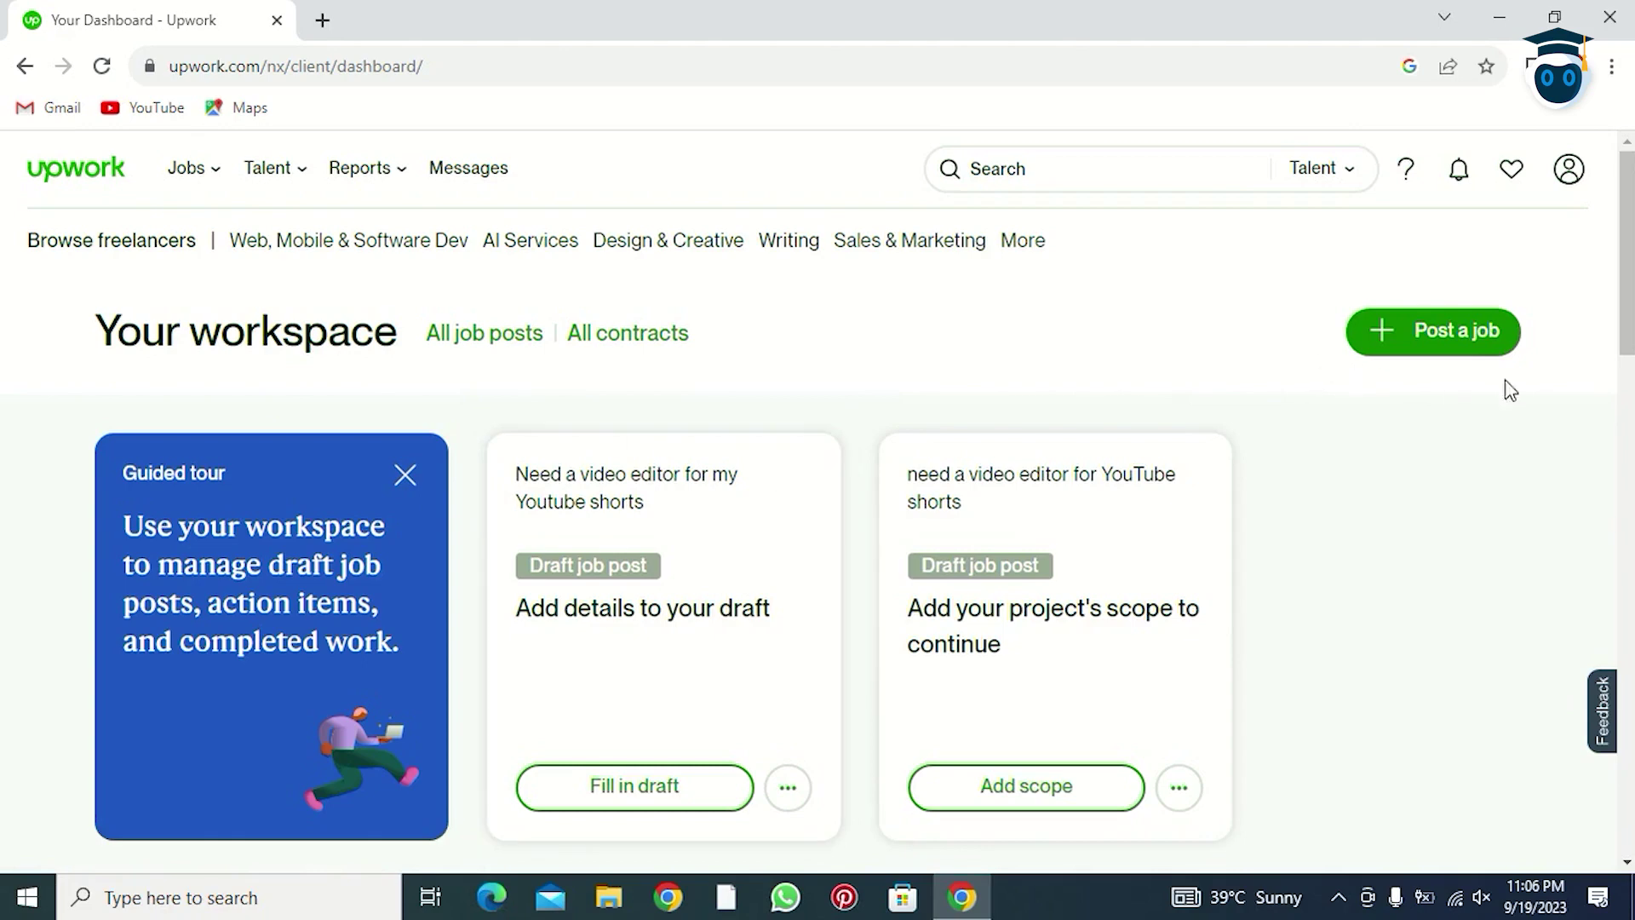
Start a new job post titled "YouTube Shorts Video Editor" and proceed to the skills stage
left_click(1418, 333)
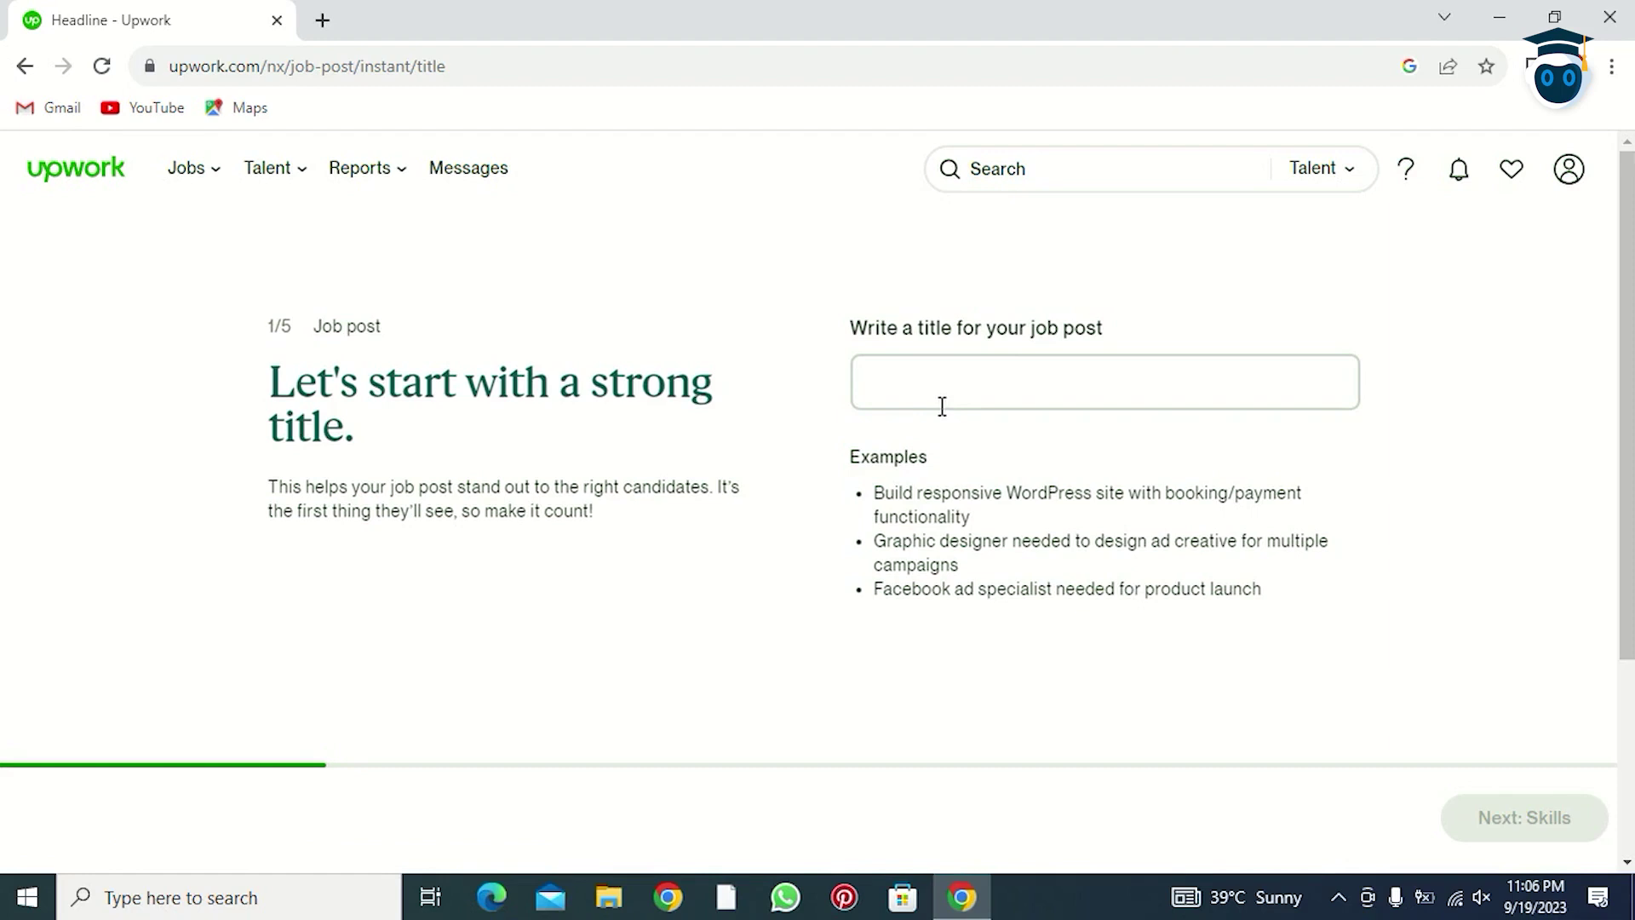
type("YouTube Shorts Video Editor")
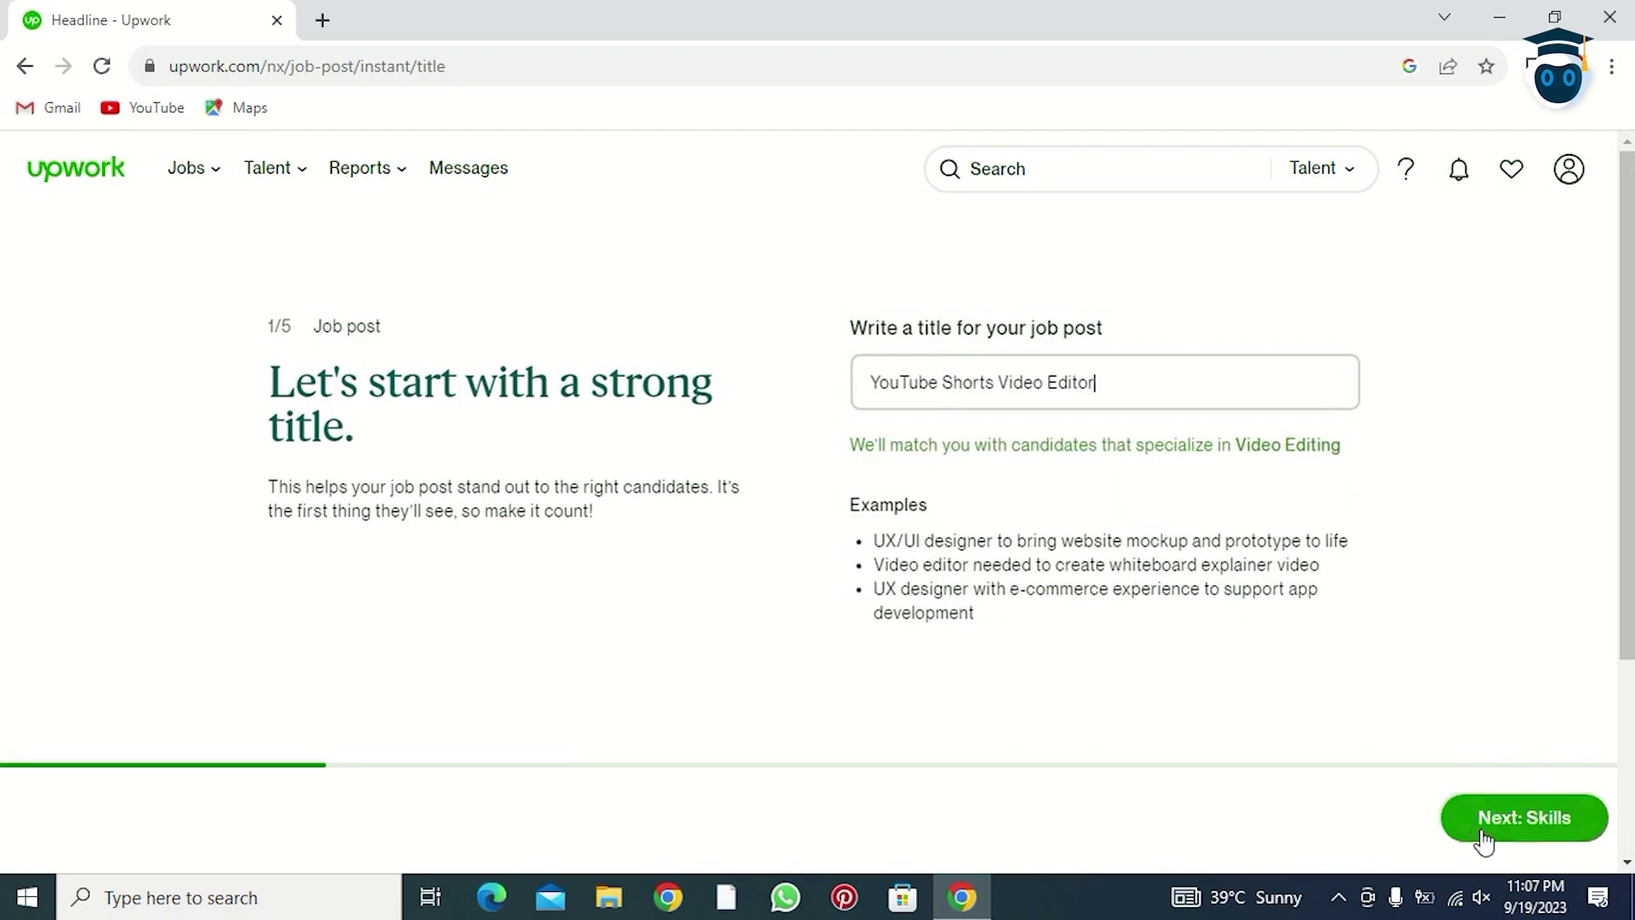
left_click(1533, 816)
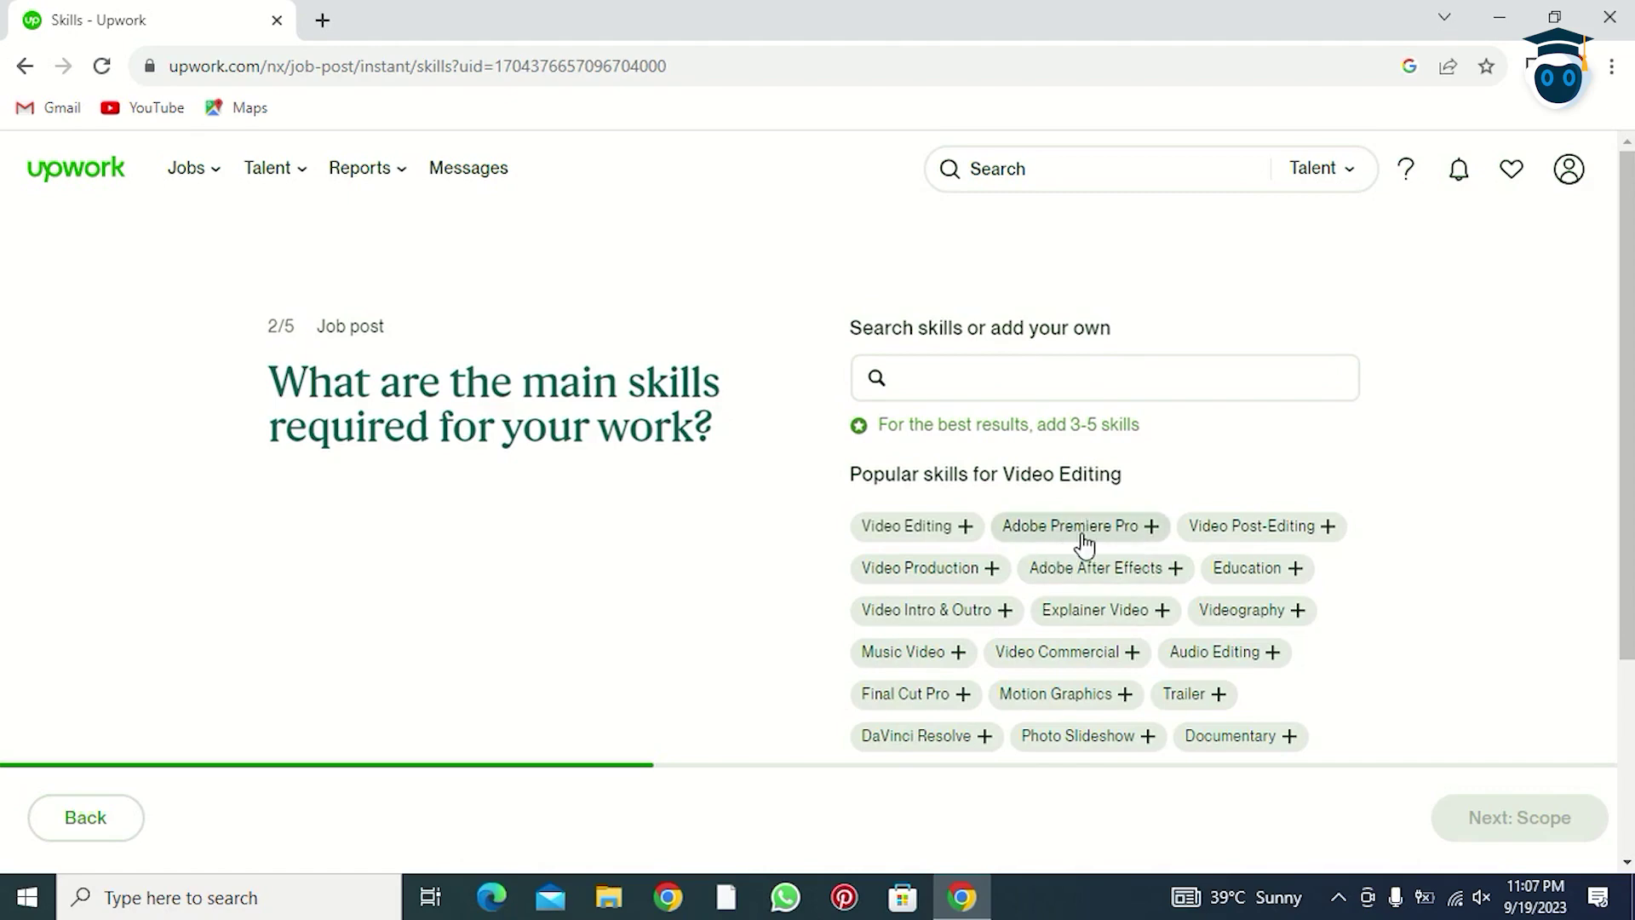
Add Adobe Premiere Pro, Video Post-Editing, Adobe After Effects, Video Editing and Video Production as the job's required skills
left_click(1112, 537)
left_click(1095, 638)
scroll(1095, 639, "down", 1)
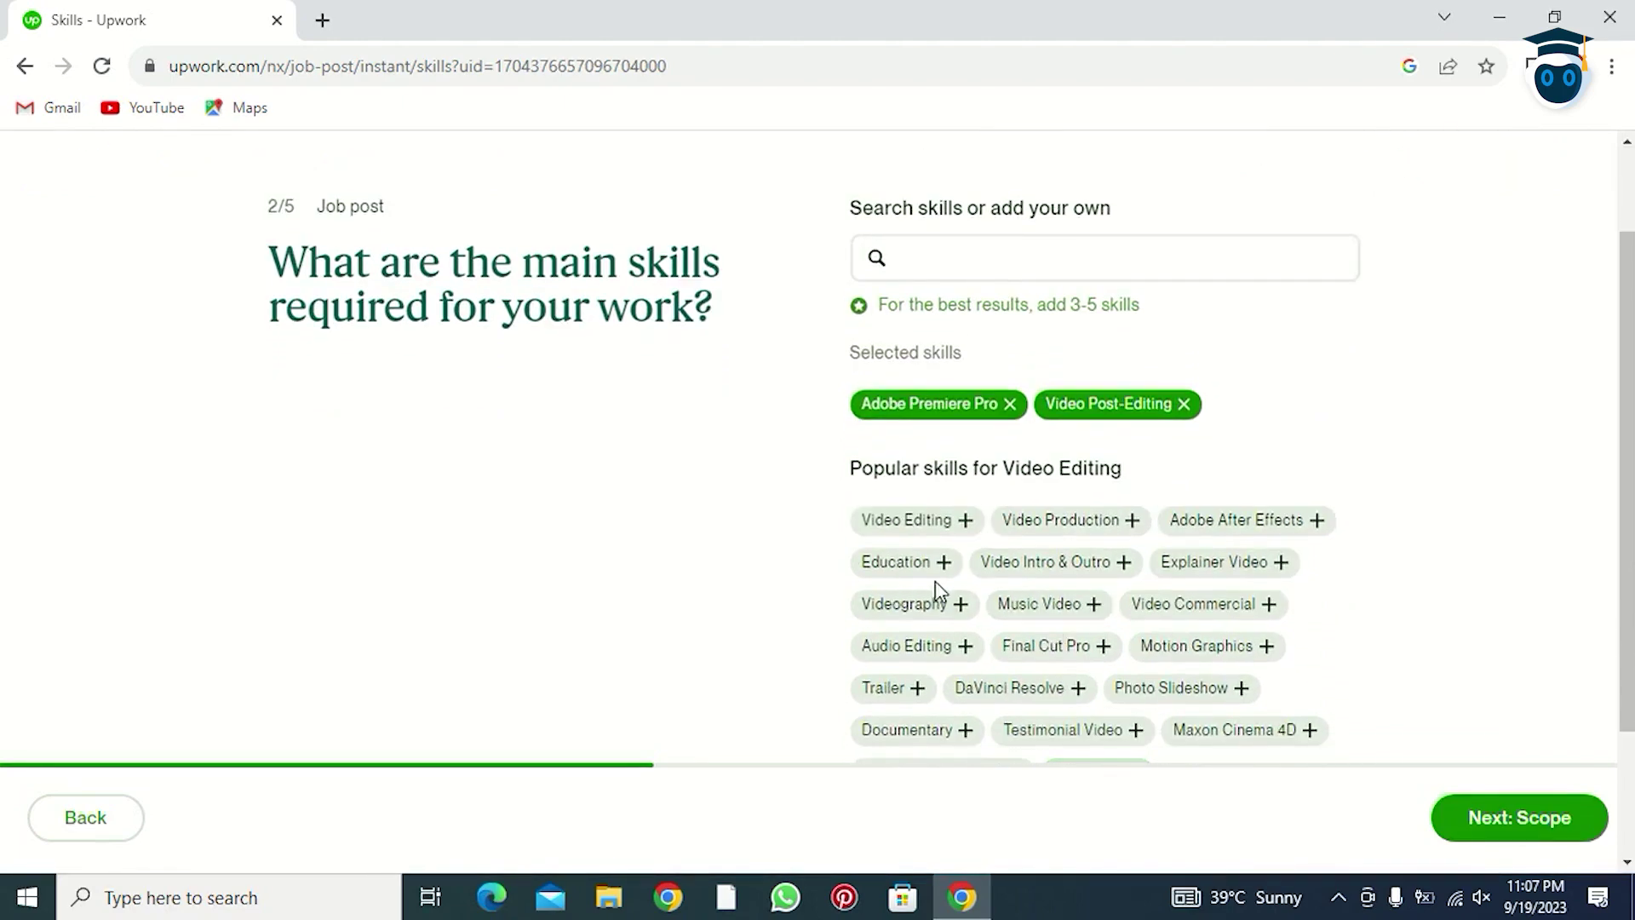
left_click(1239, 520)
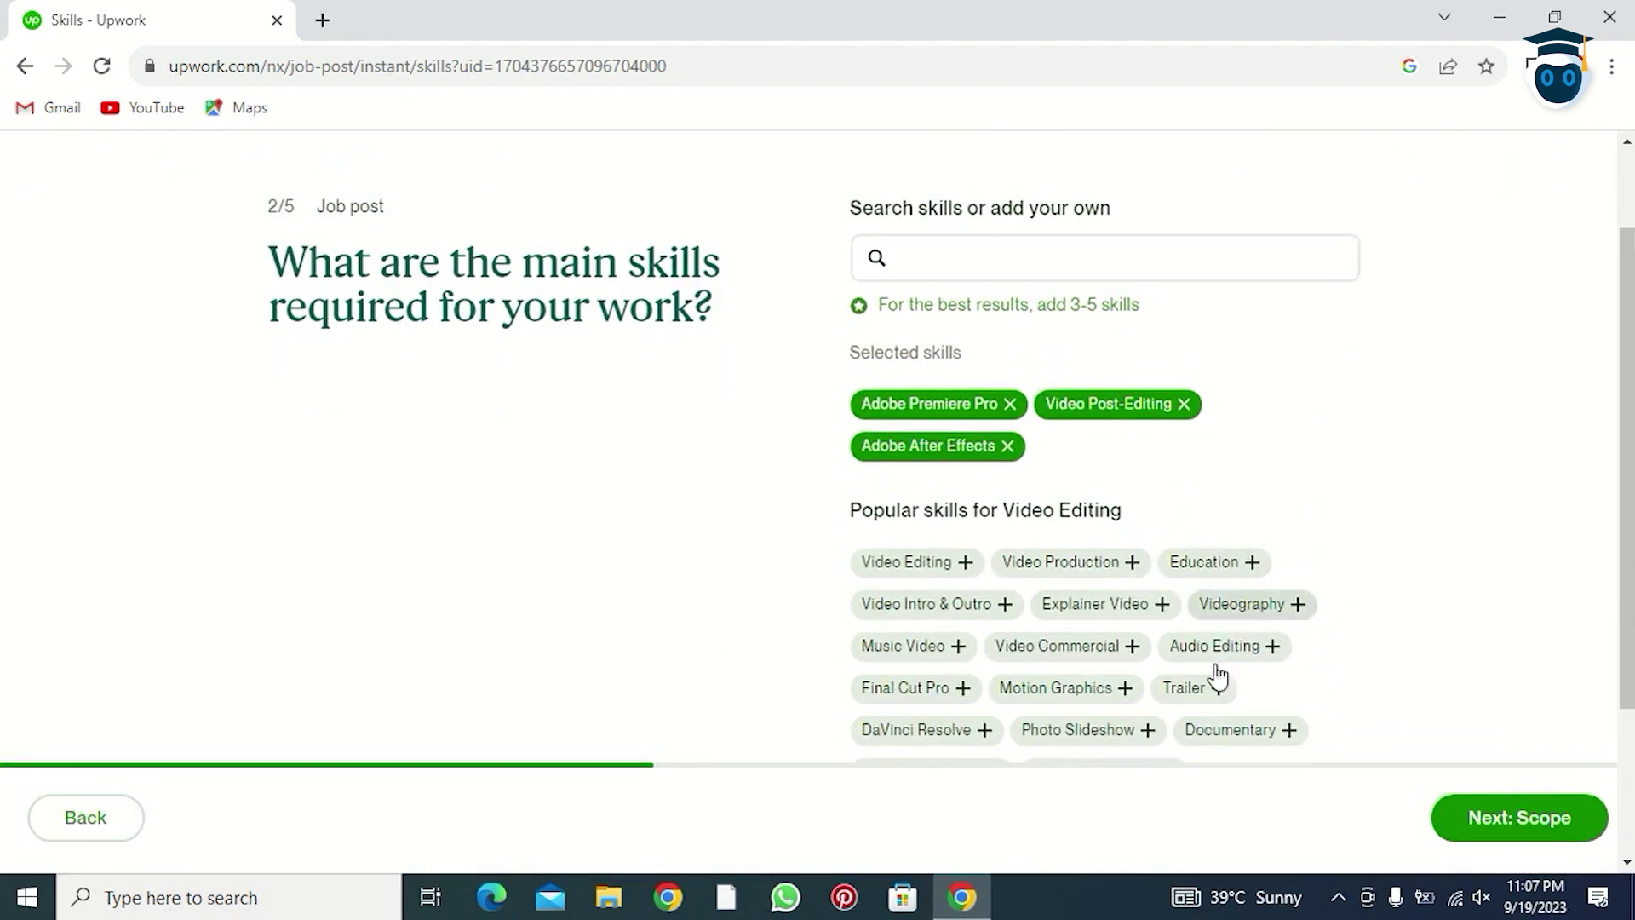
scroll(1058, 636, "down", 1)
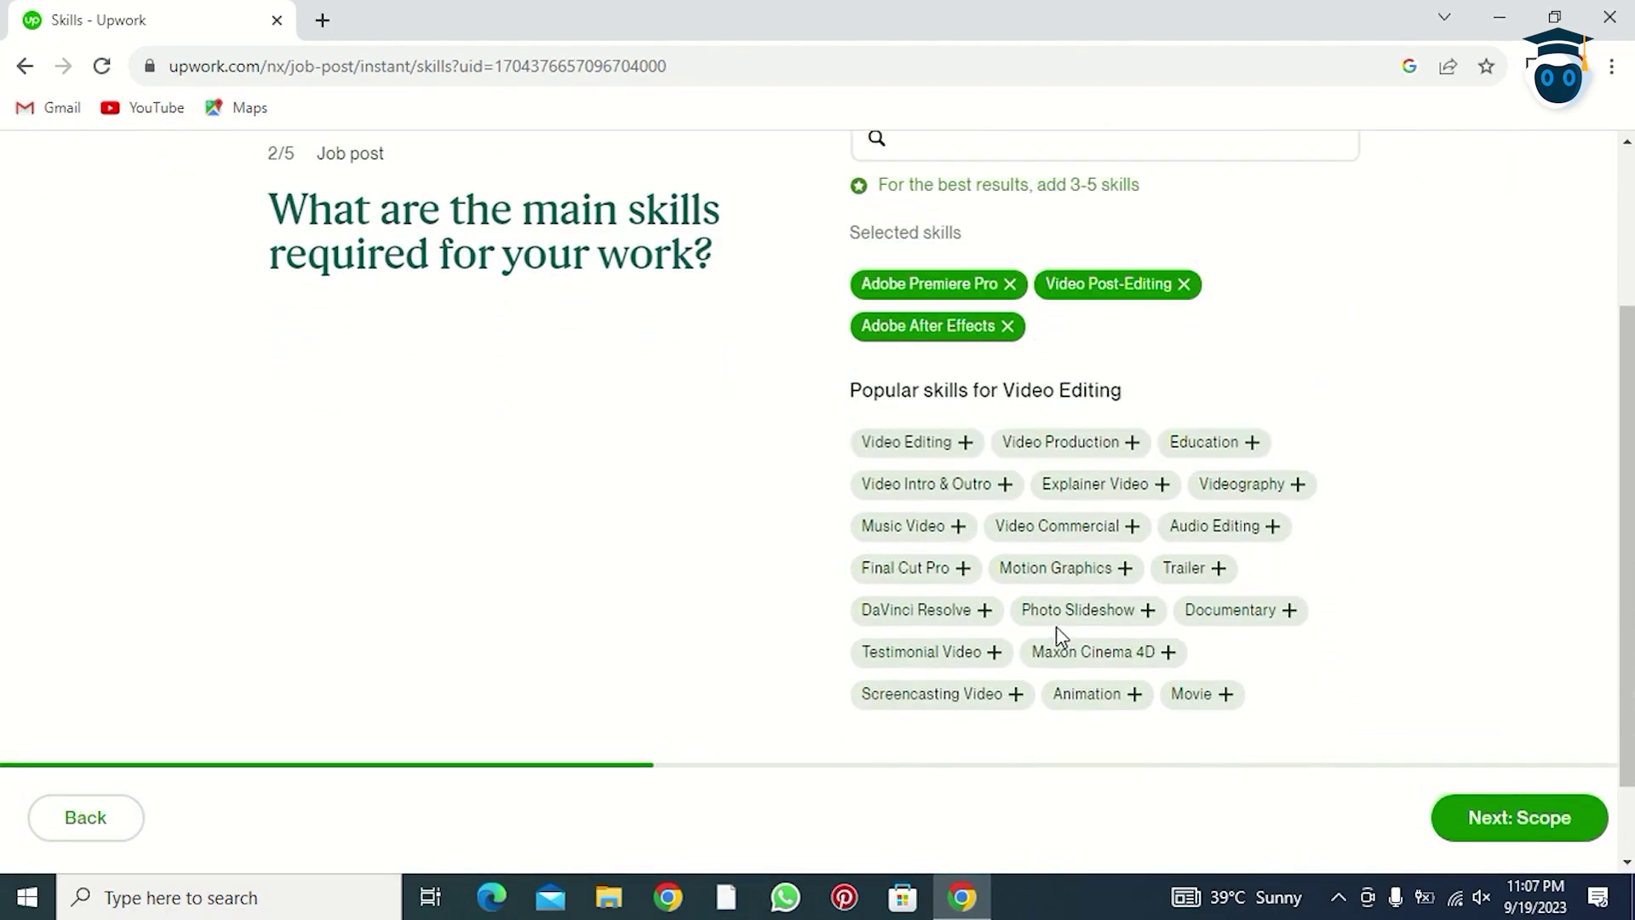
left_click(960, 450)
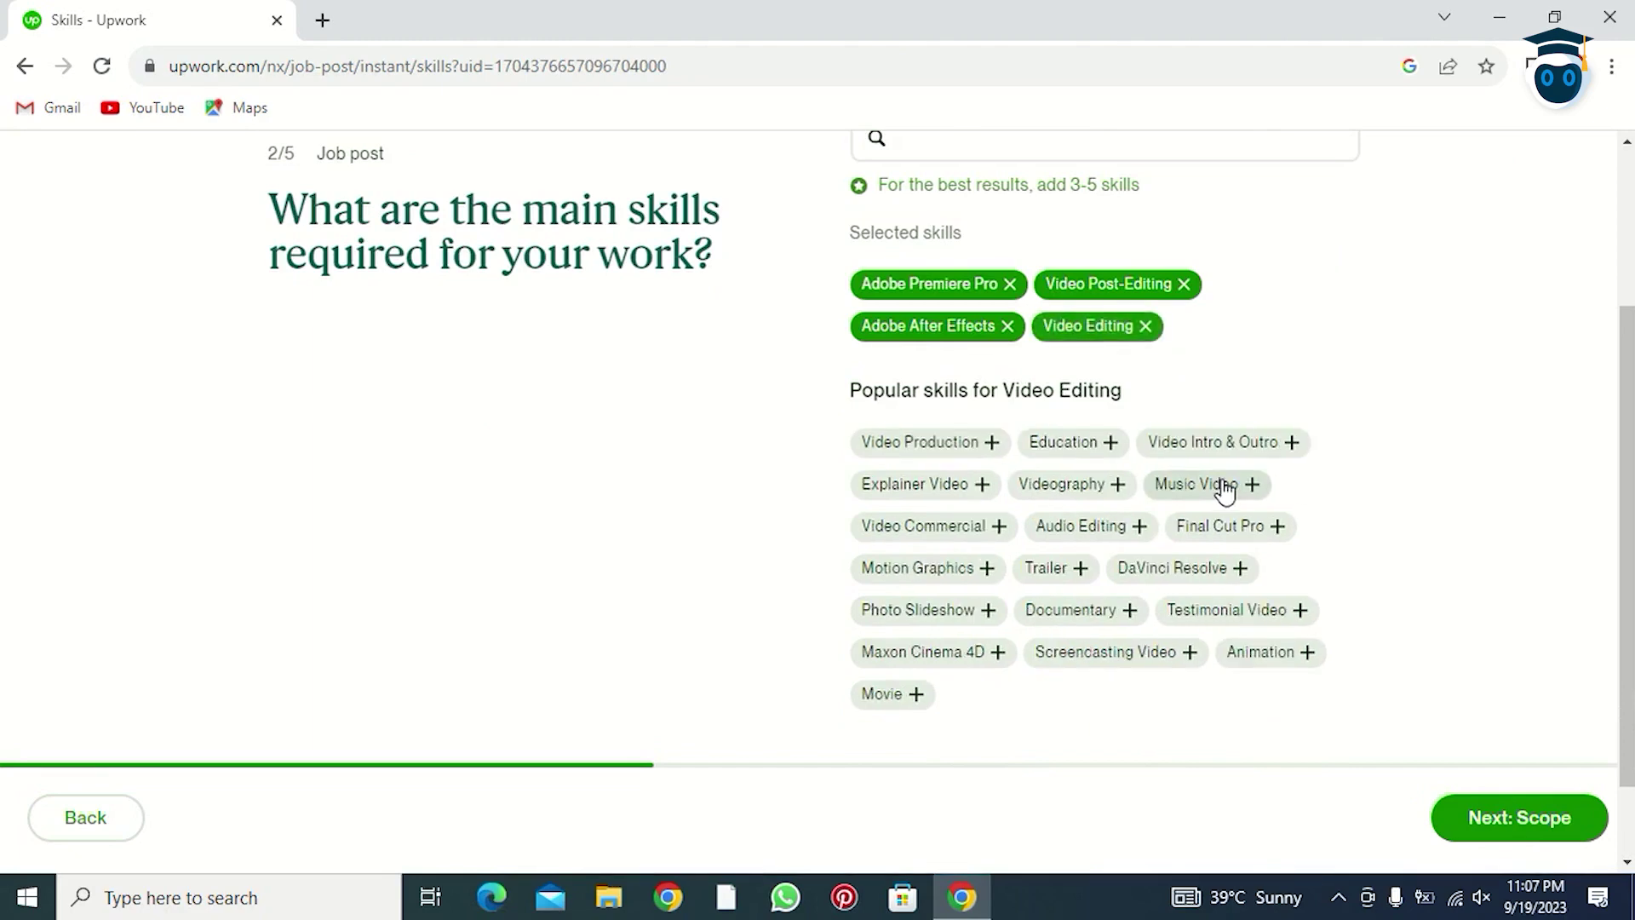
left_click(1232, 444)
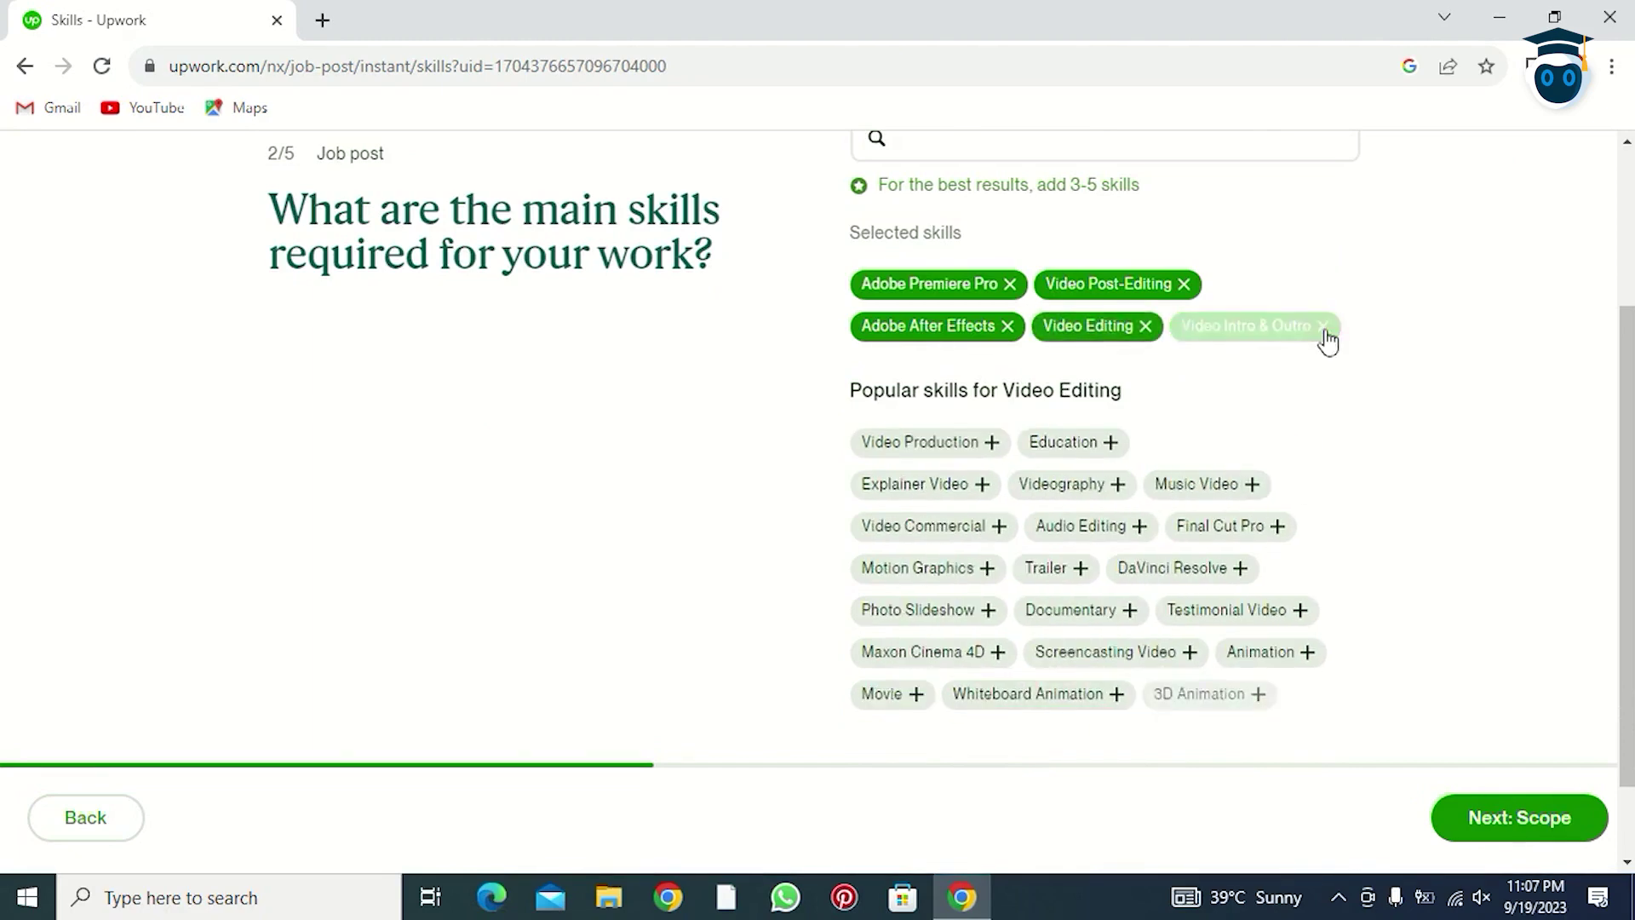
left_click(919, 448)
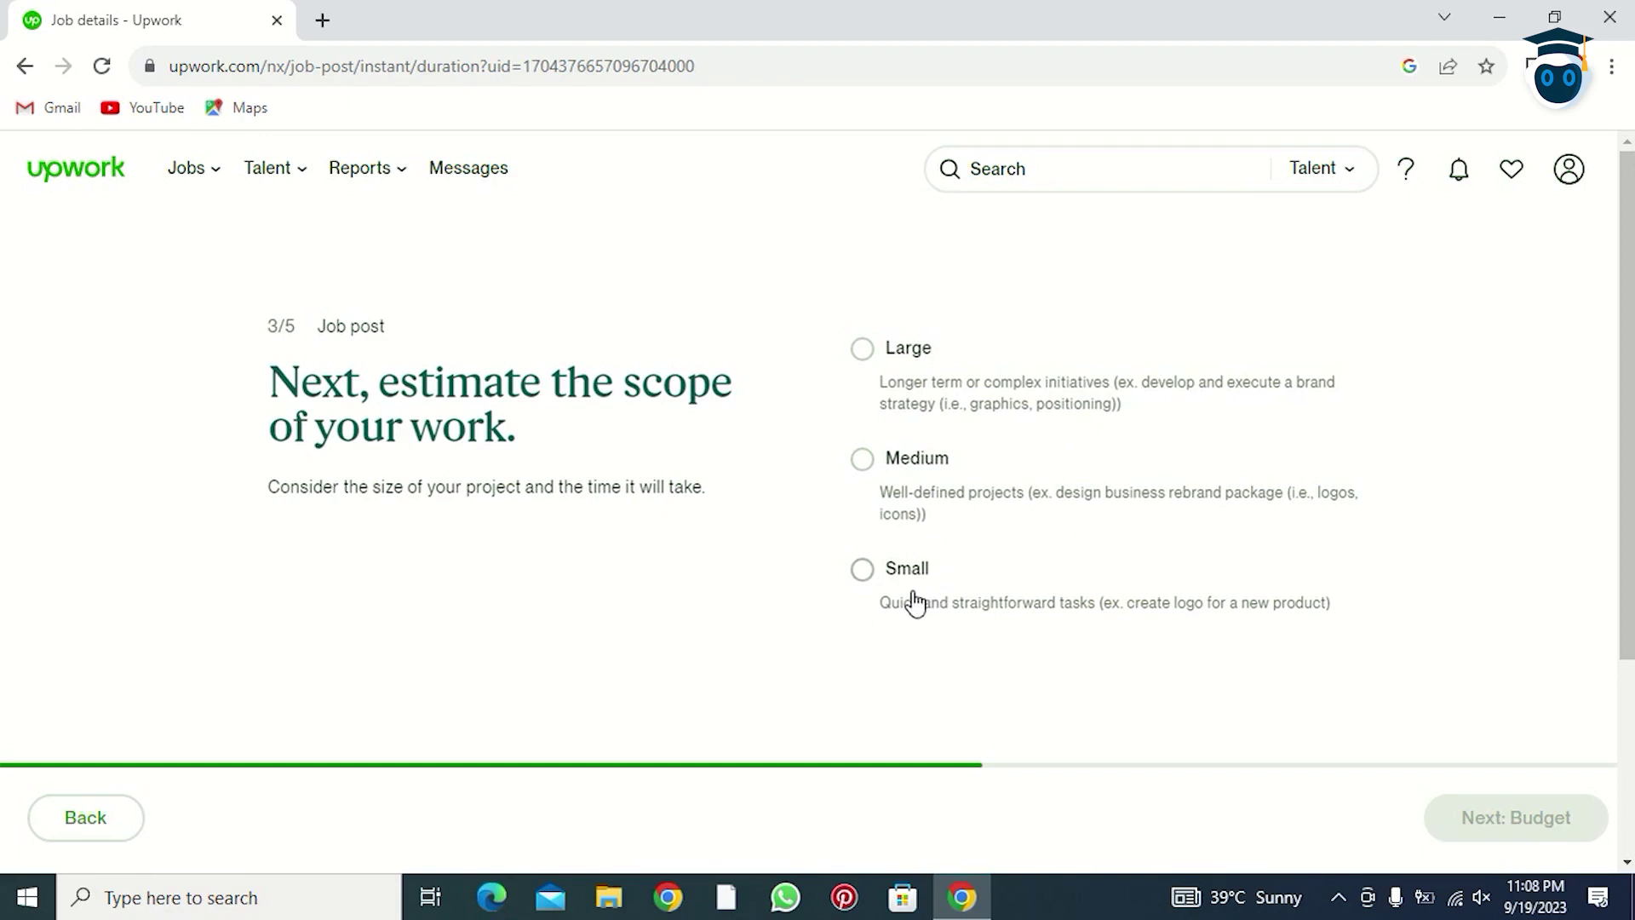
Define the scope as Small, less than 1 month, Entry level and not contract-to-hire, and proceed to the budget stage
left_click(868, 592)
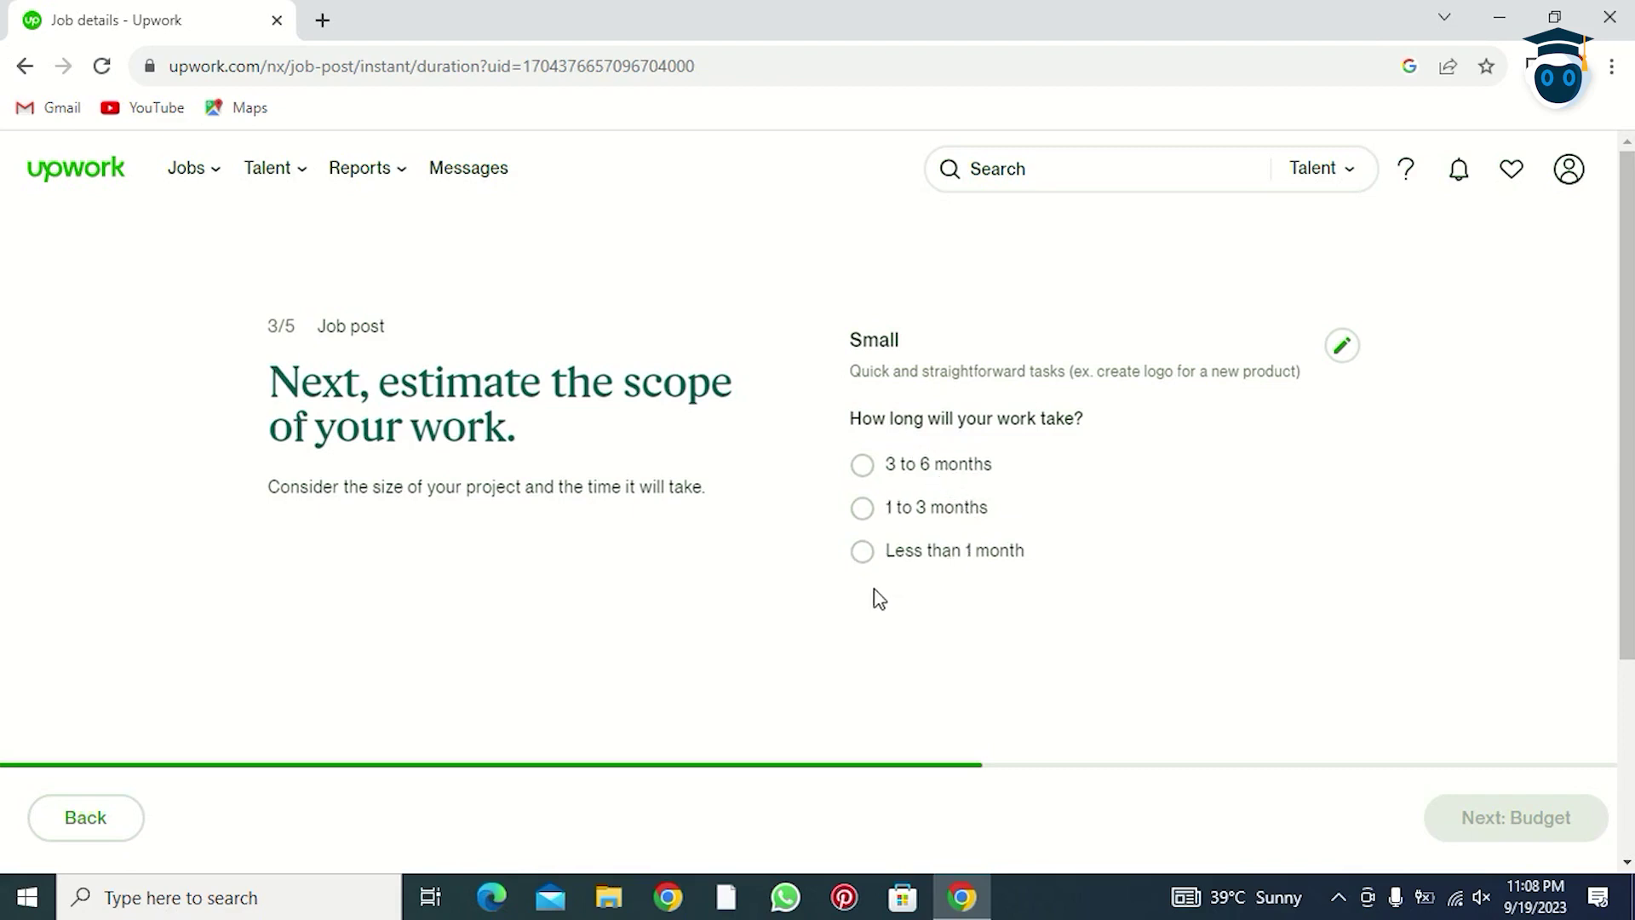
left_click(862, 551)
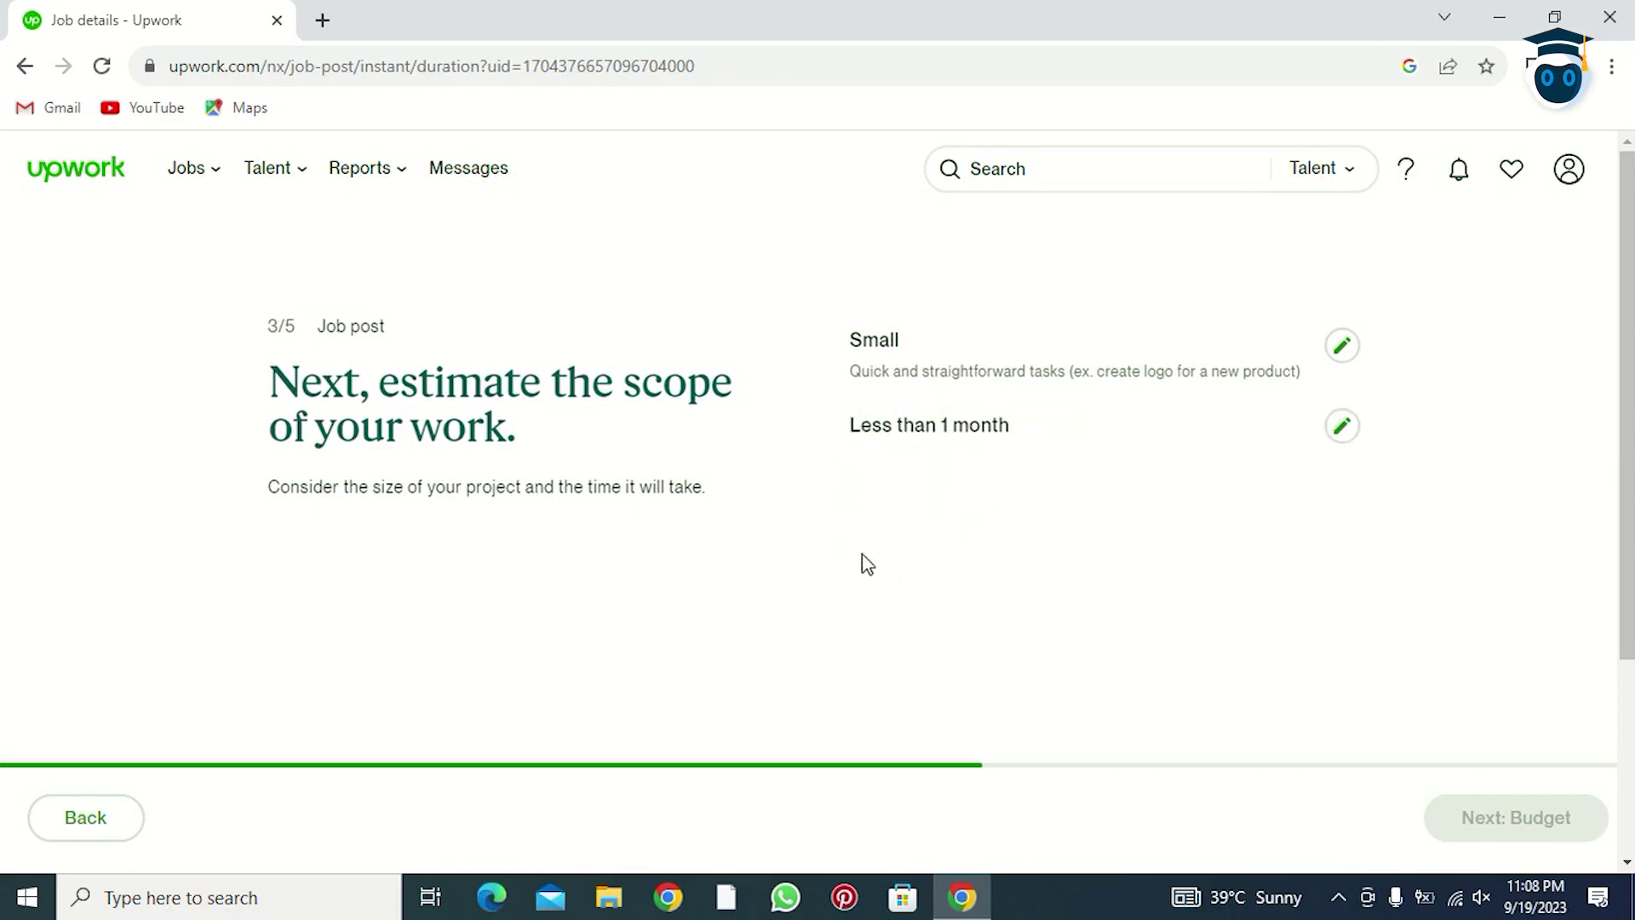
scroll(1058, 570, "down", 1)
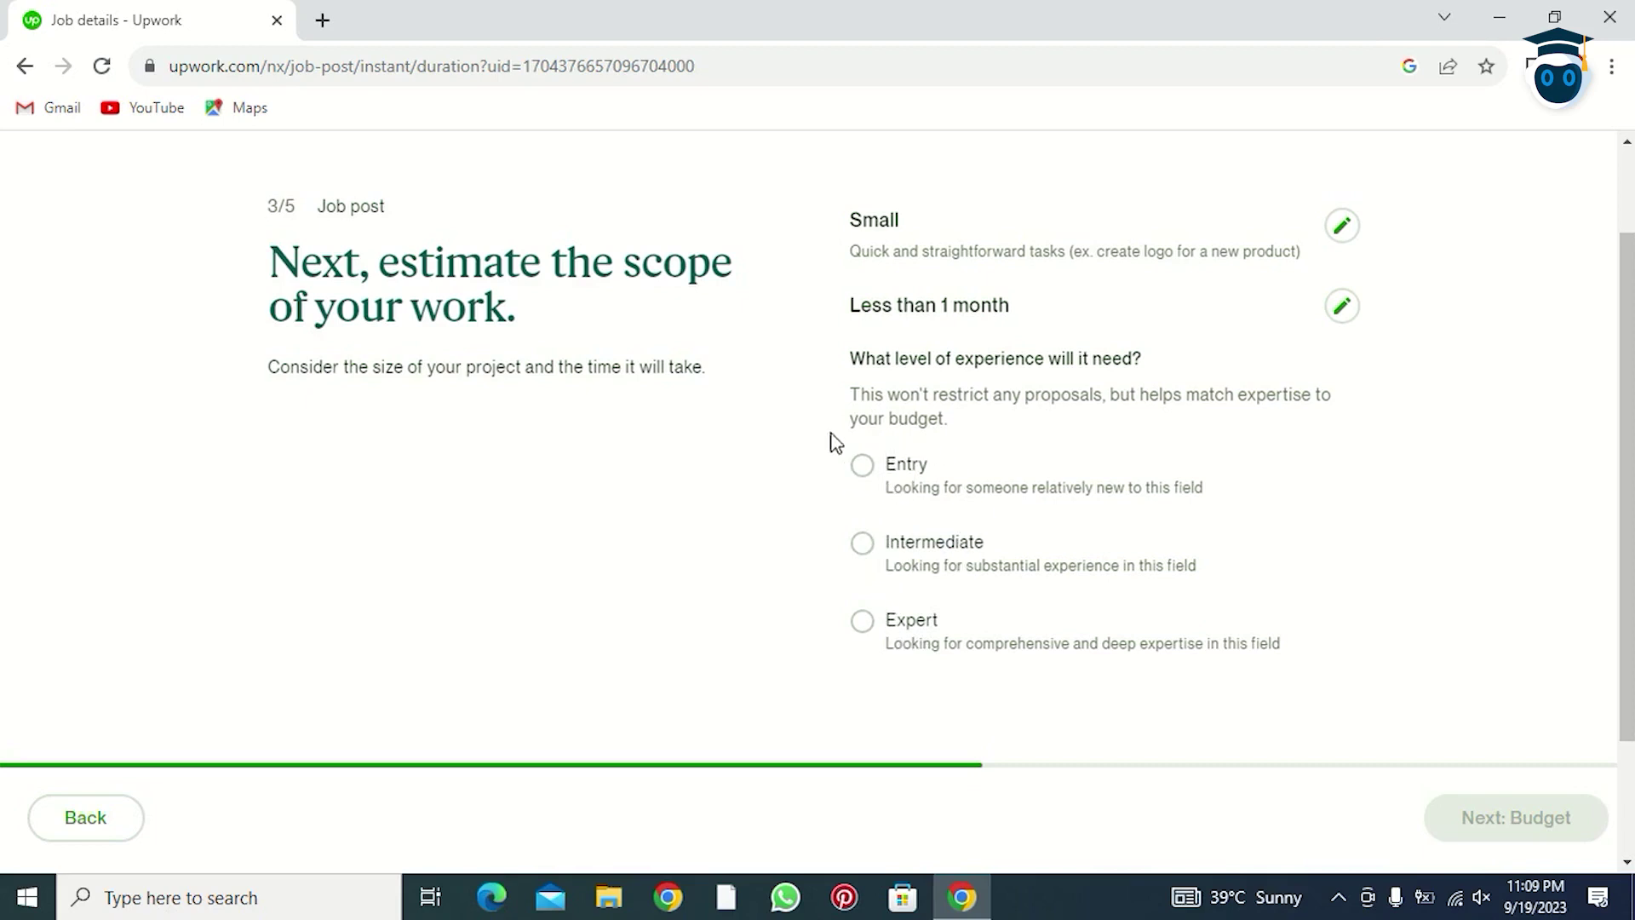
left_click(888, 496)
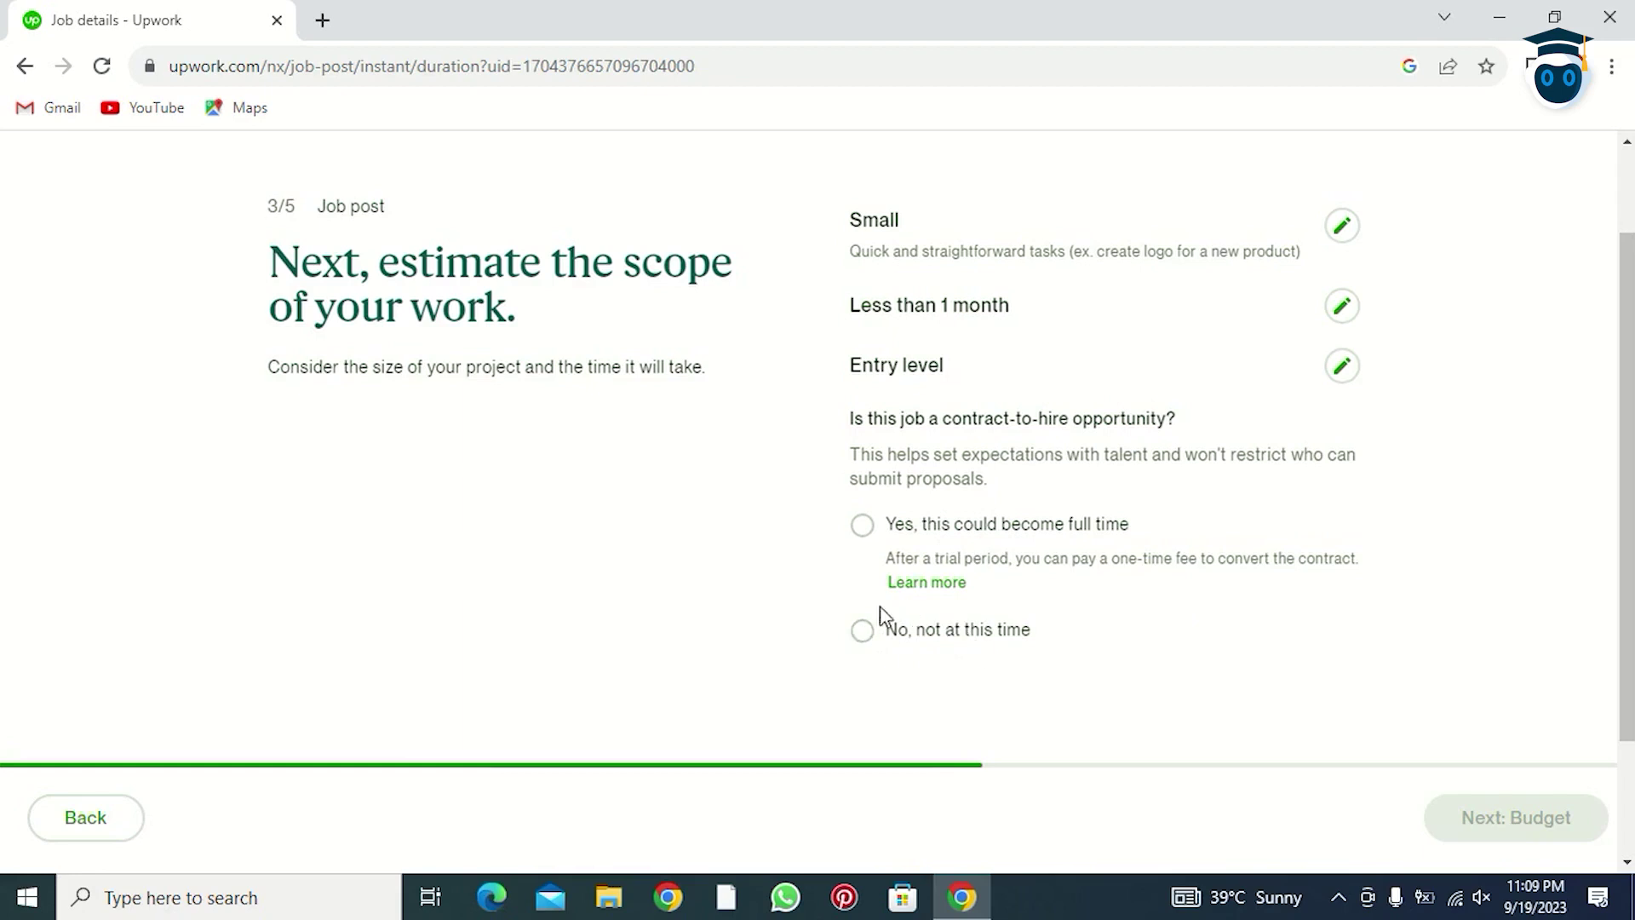
left_click(869, 634)
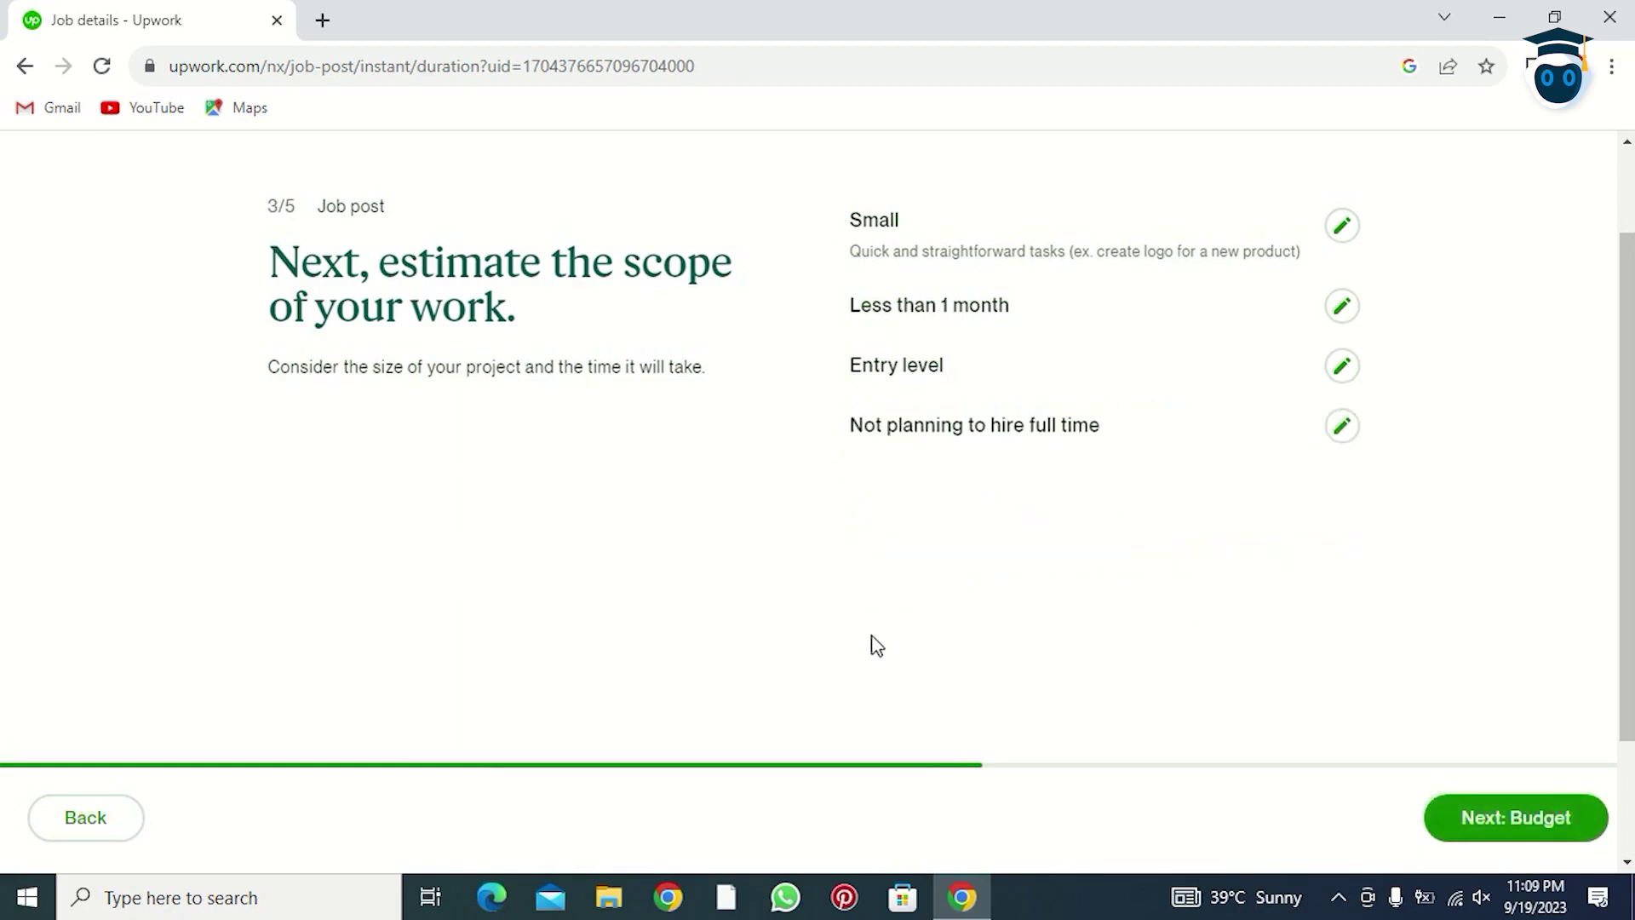
left_click(1505, 820)
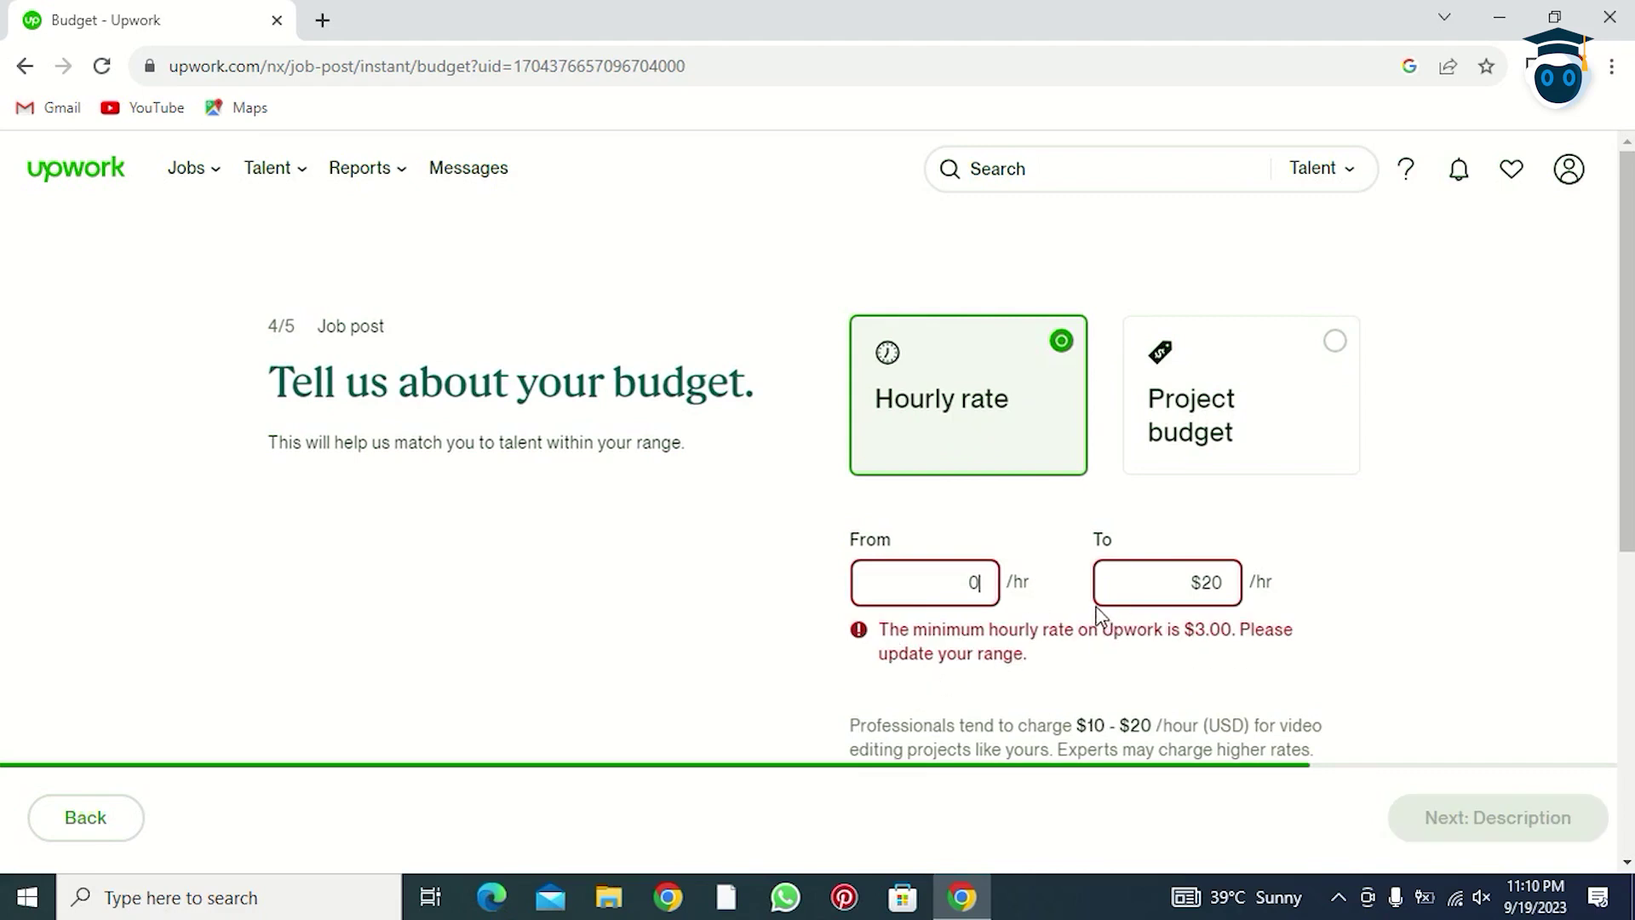
Choose a project budget instead of an hourly rate, set the maximum to 5 USD, and proceed to the description stage
key("BackSpace")
type("3")
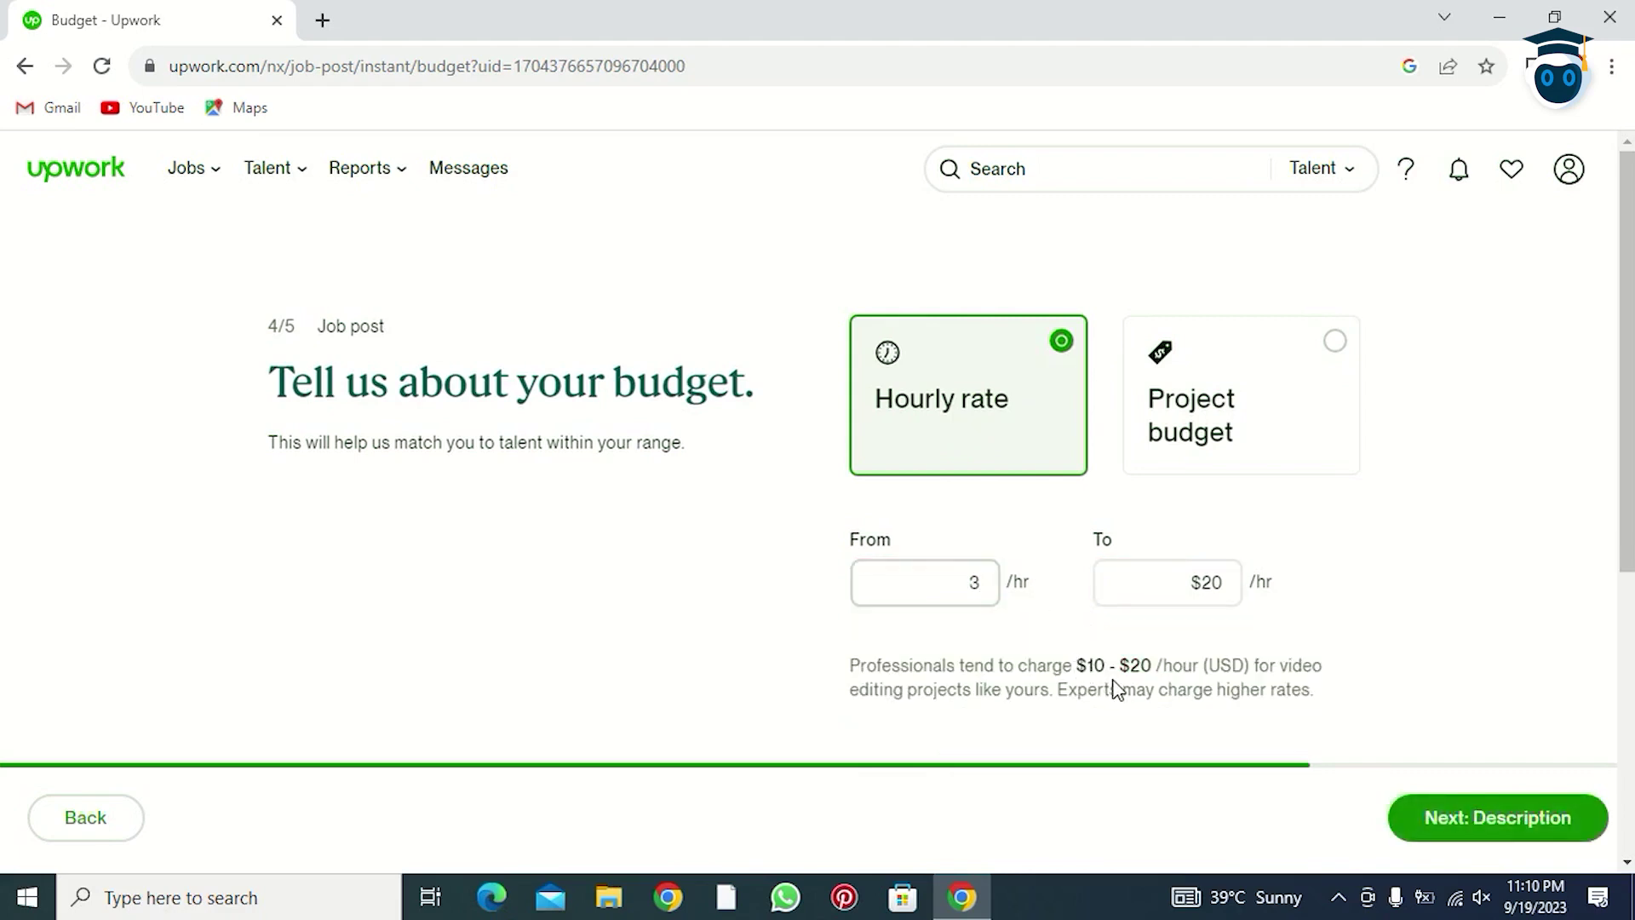
left_click(1286, 420)
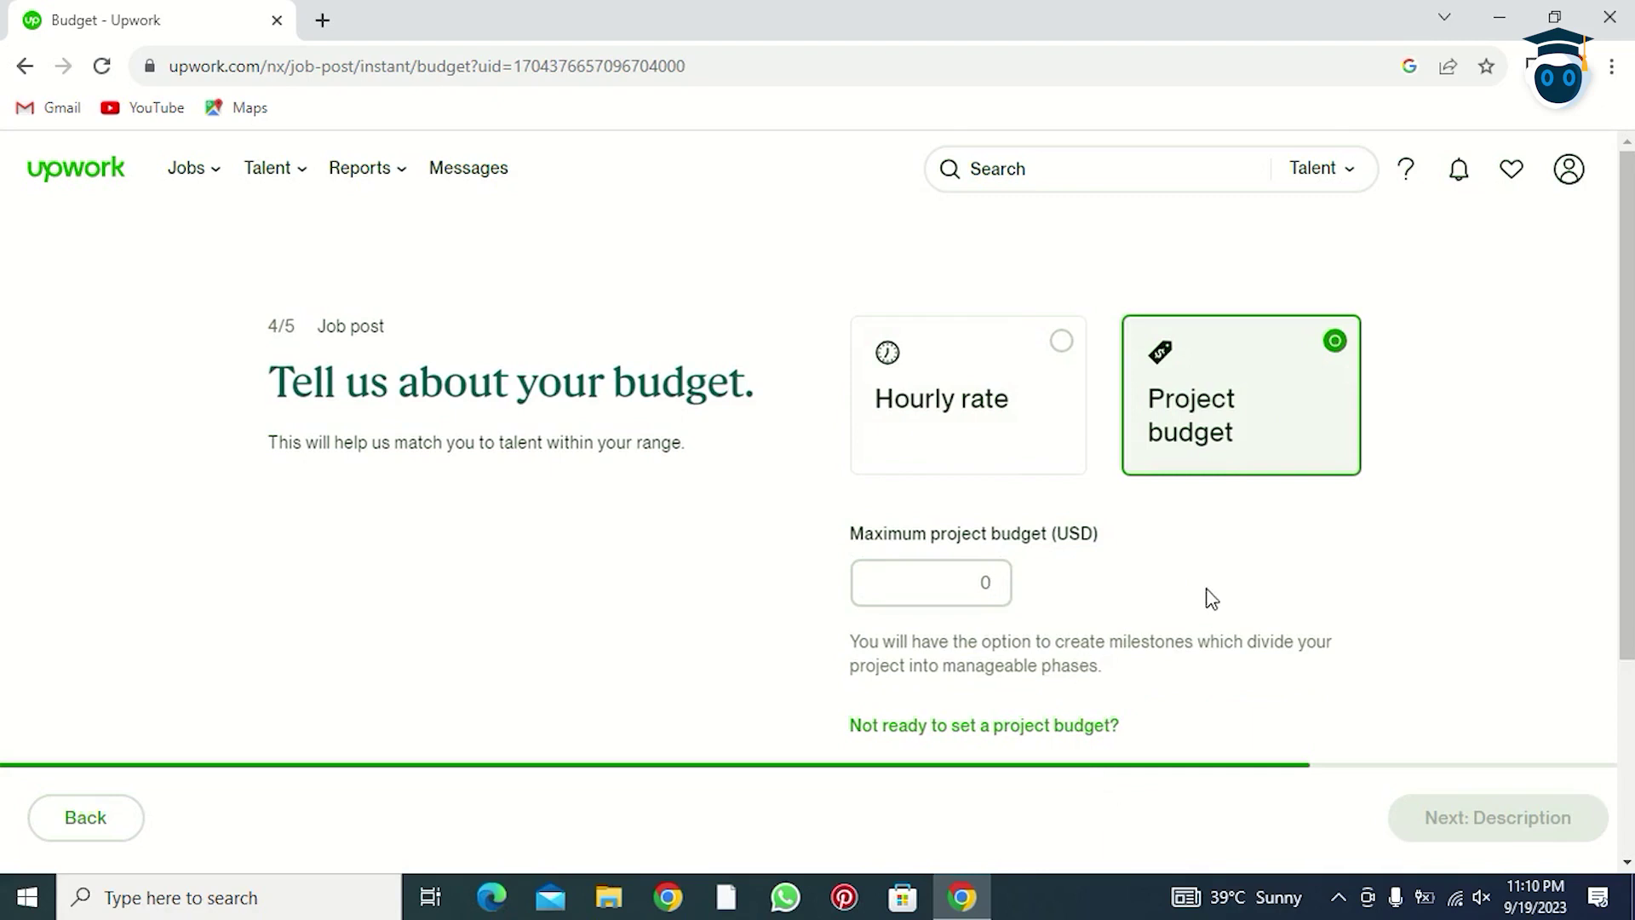
type("5")
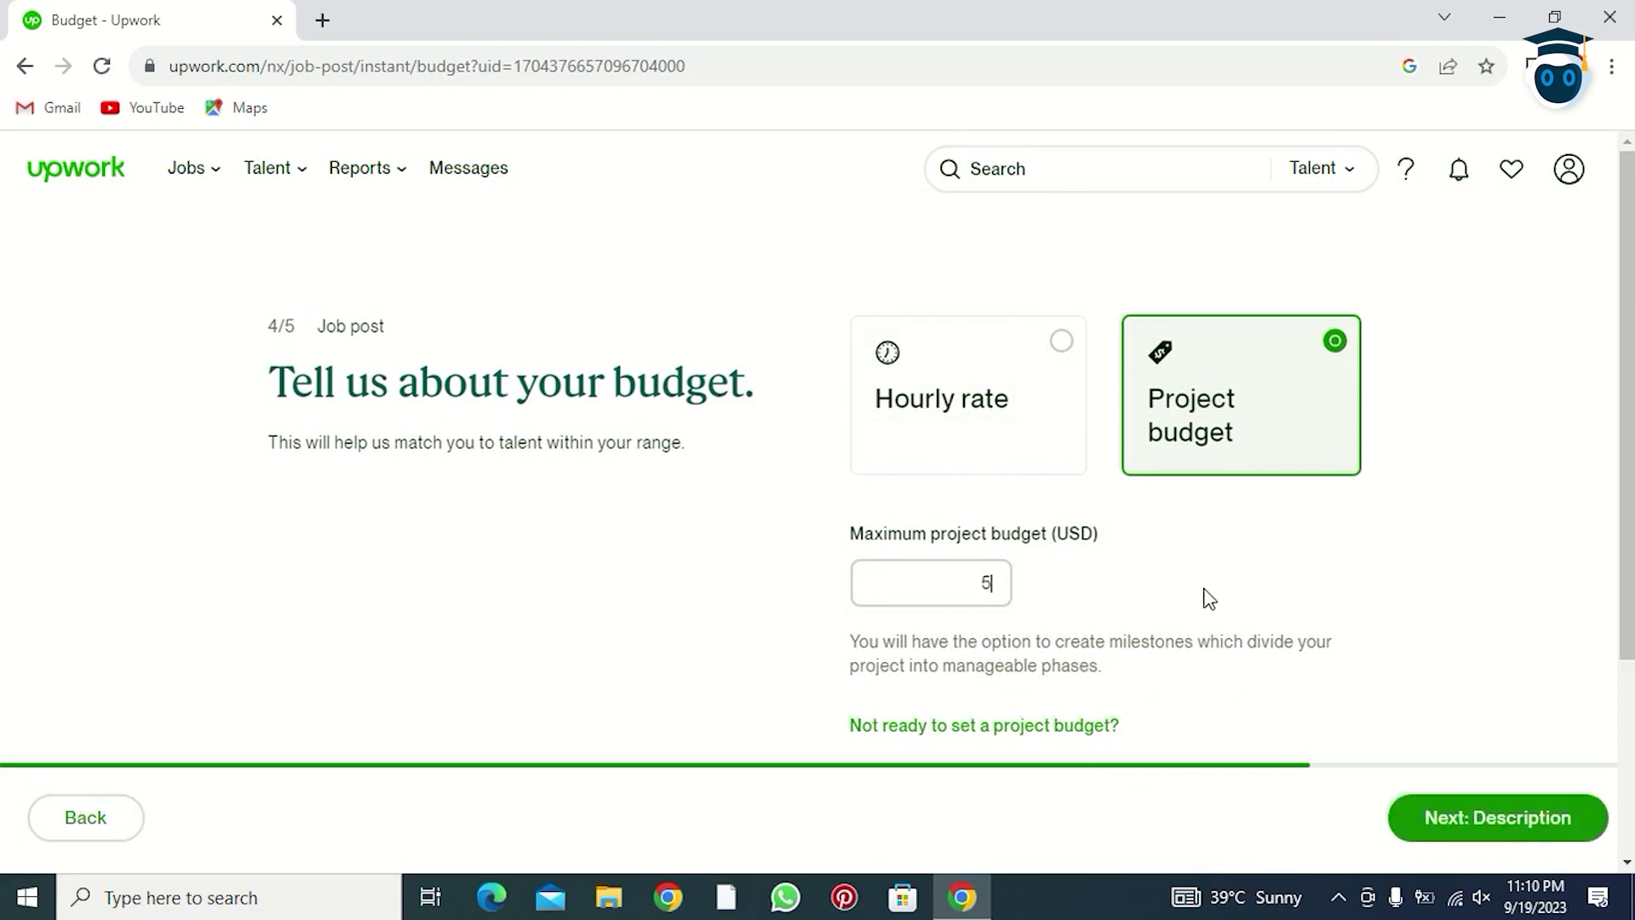
scroll(1214, 639, "down", 3)
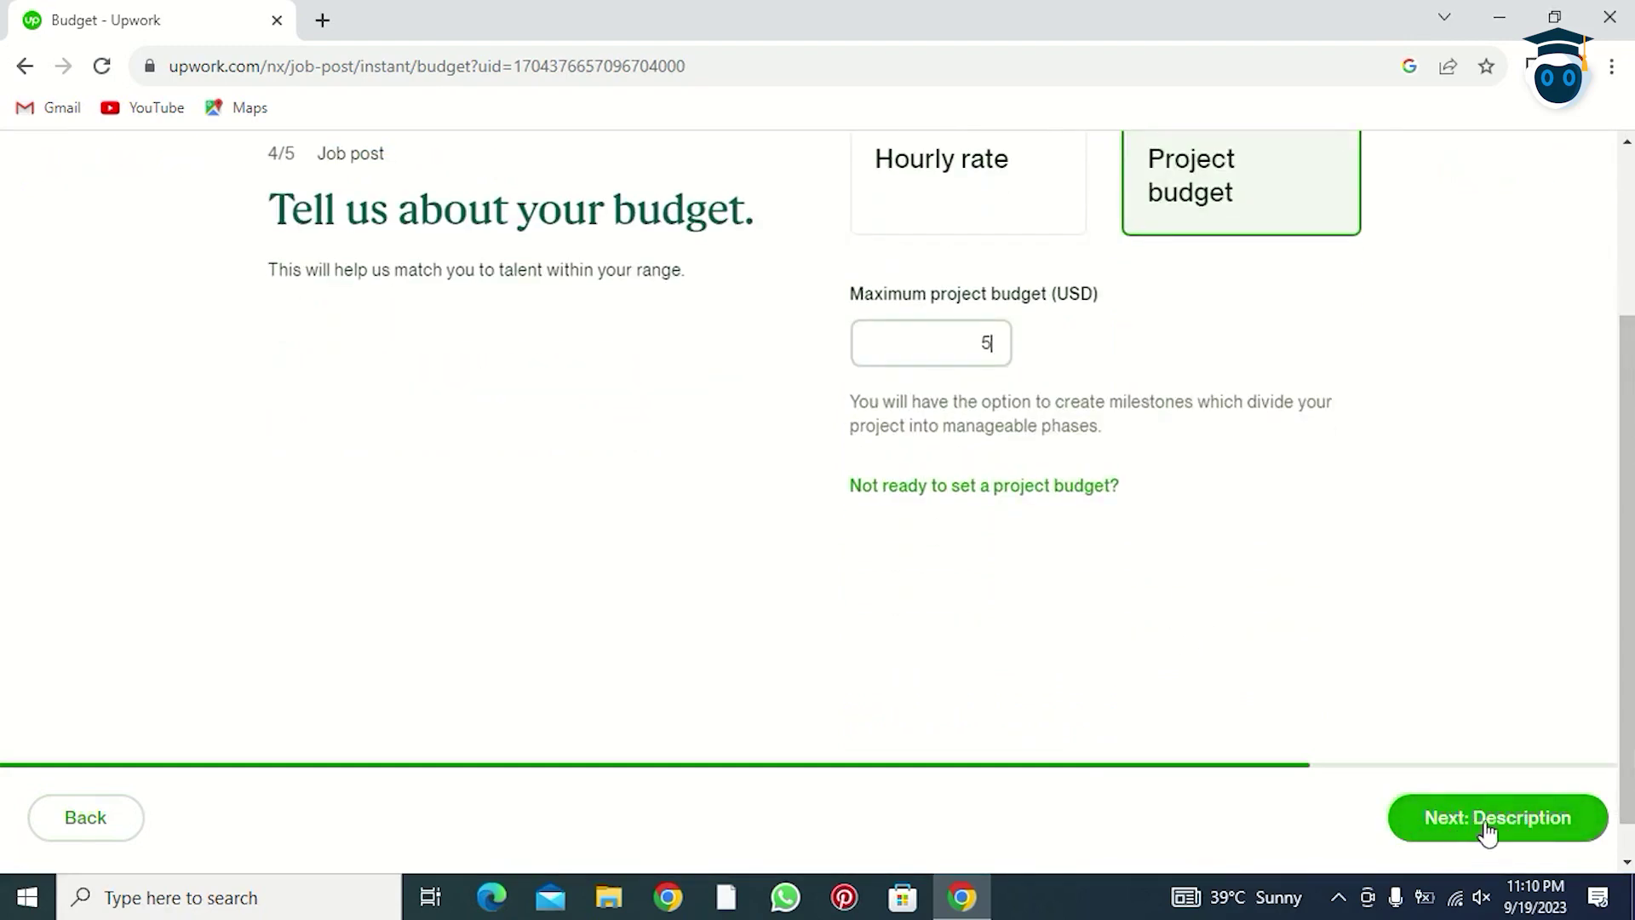
left_click(1525, 819)
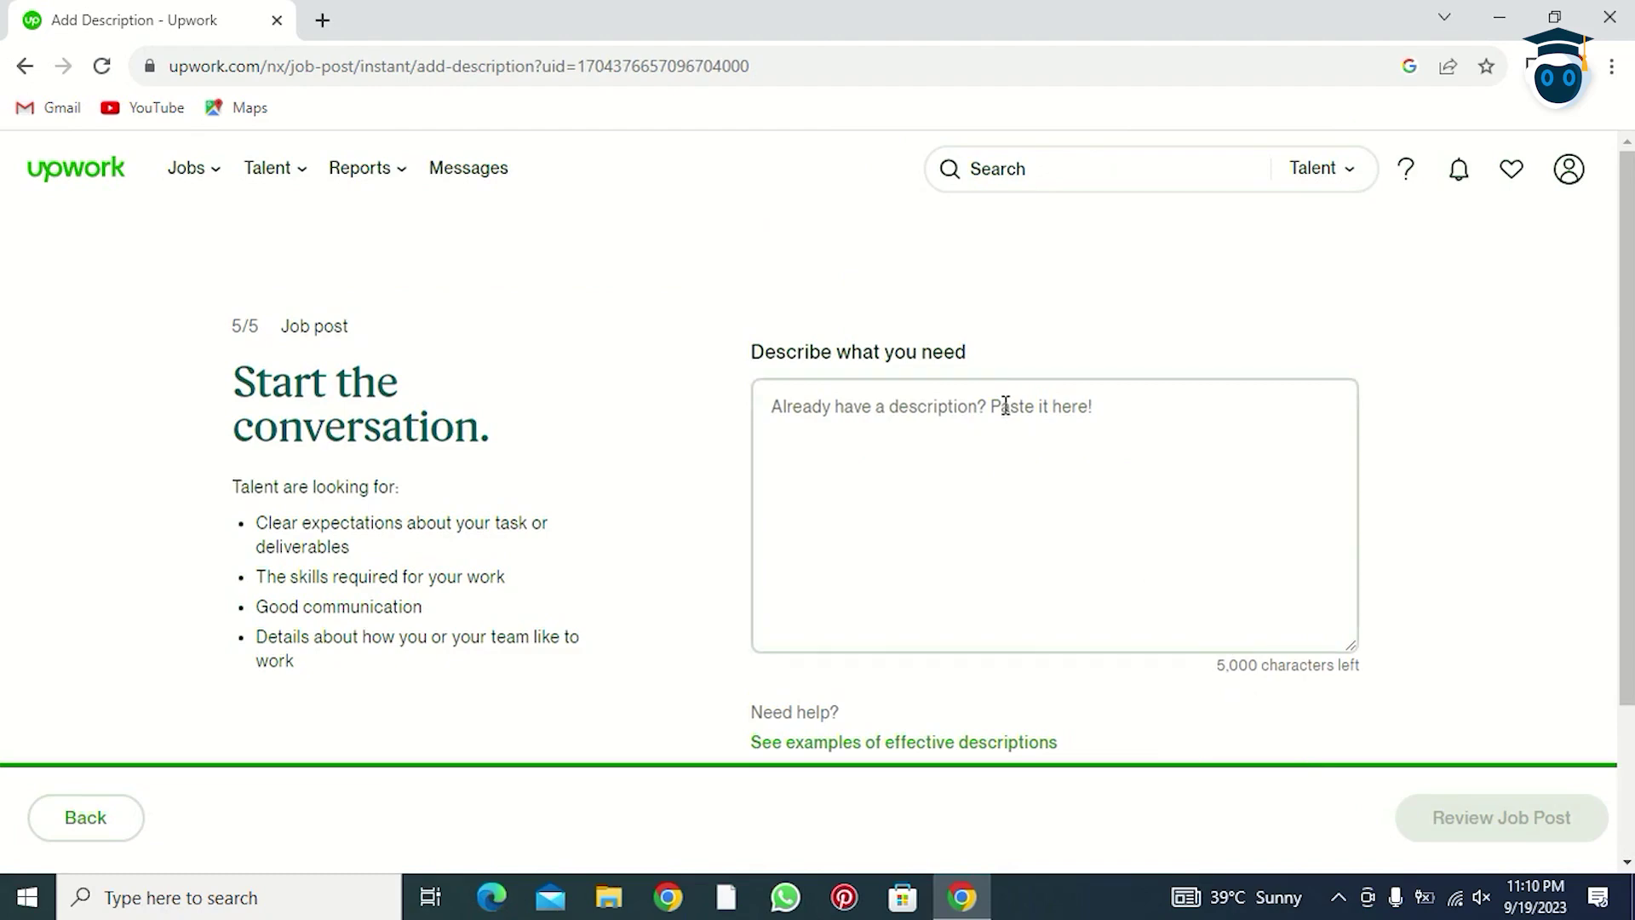
Write a description opening "Hey there," that seeks a professional video editor for YouTube short videos, a simple project done in less than one day
type("Hey there,")
key("Return")
type("I'm looking for a professional video editor who can edit my YouTube short videos the project will be to ")
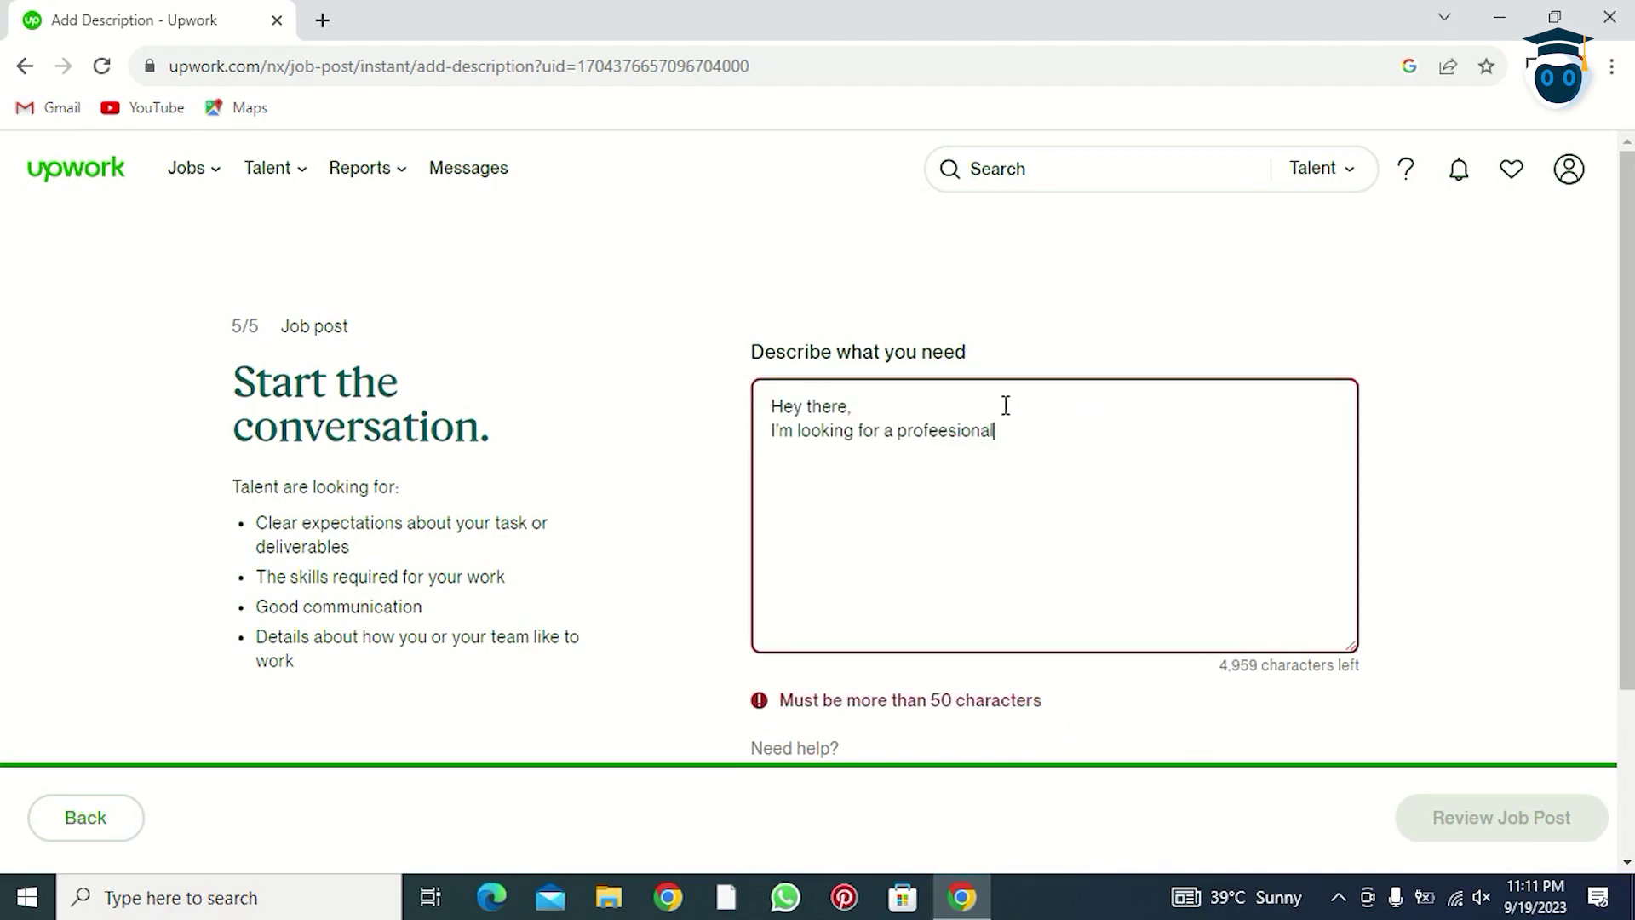
type("simple and you can done it in less than one day")
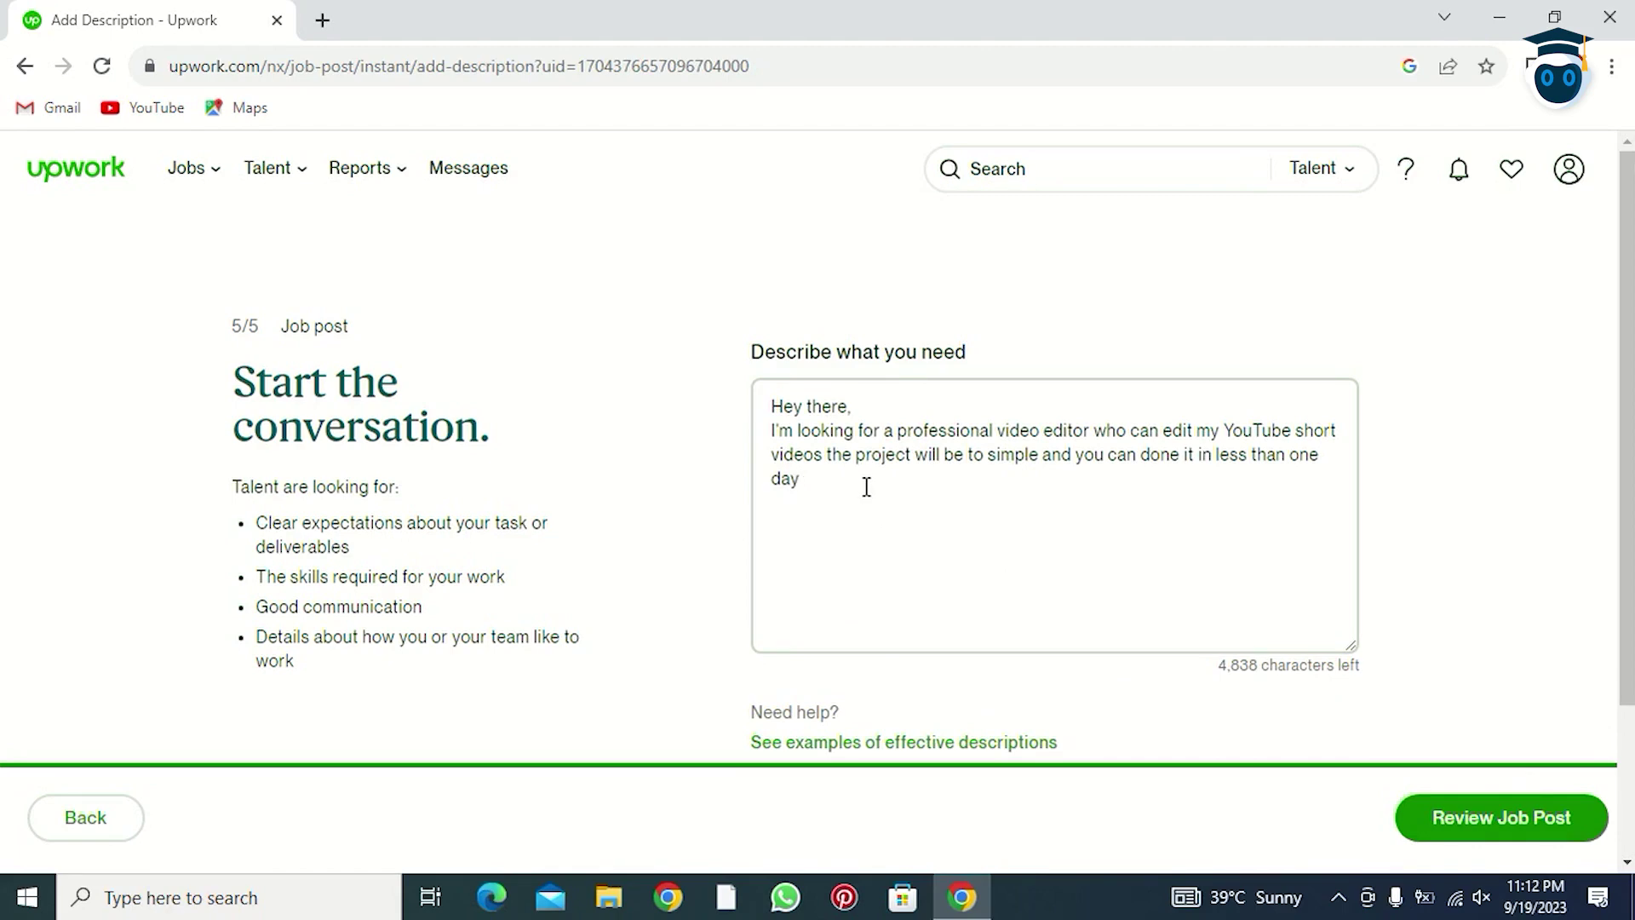
key("Return")
key("BackSpace")
key("Return")
Open YouTube in a new browser tab and copy the share link of a Shorts video
left_click(324, 20)
left_click(152, 111)
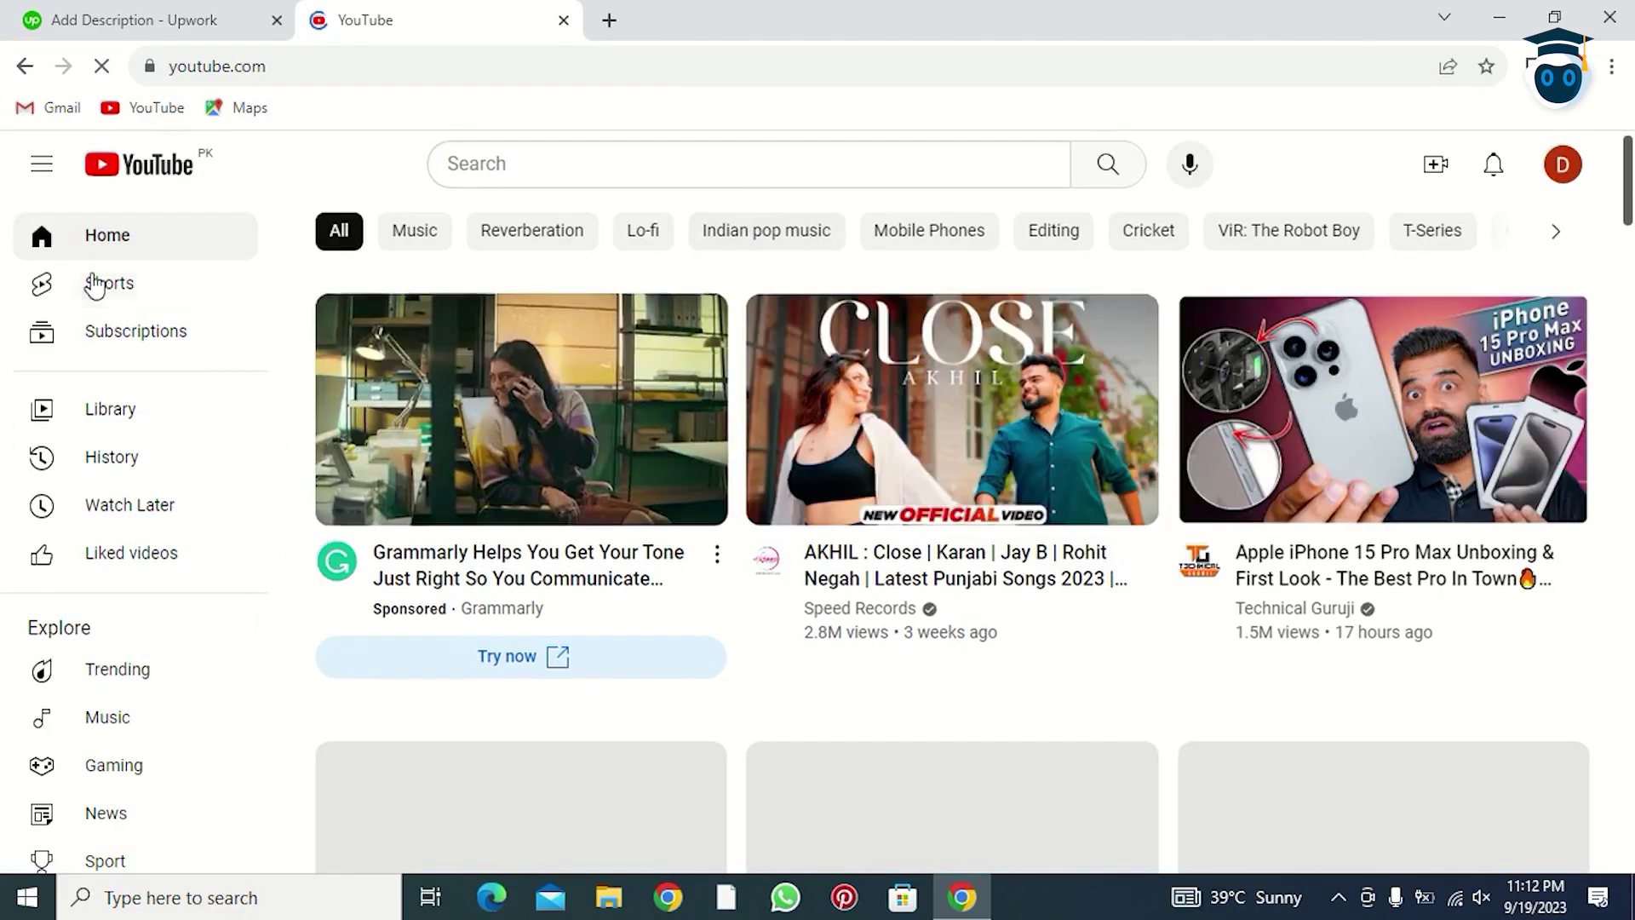
left_click(66, 294)
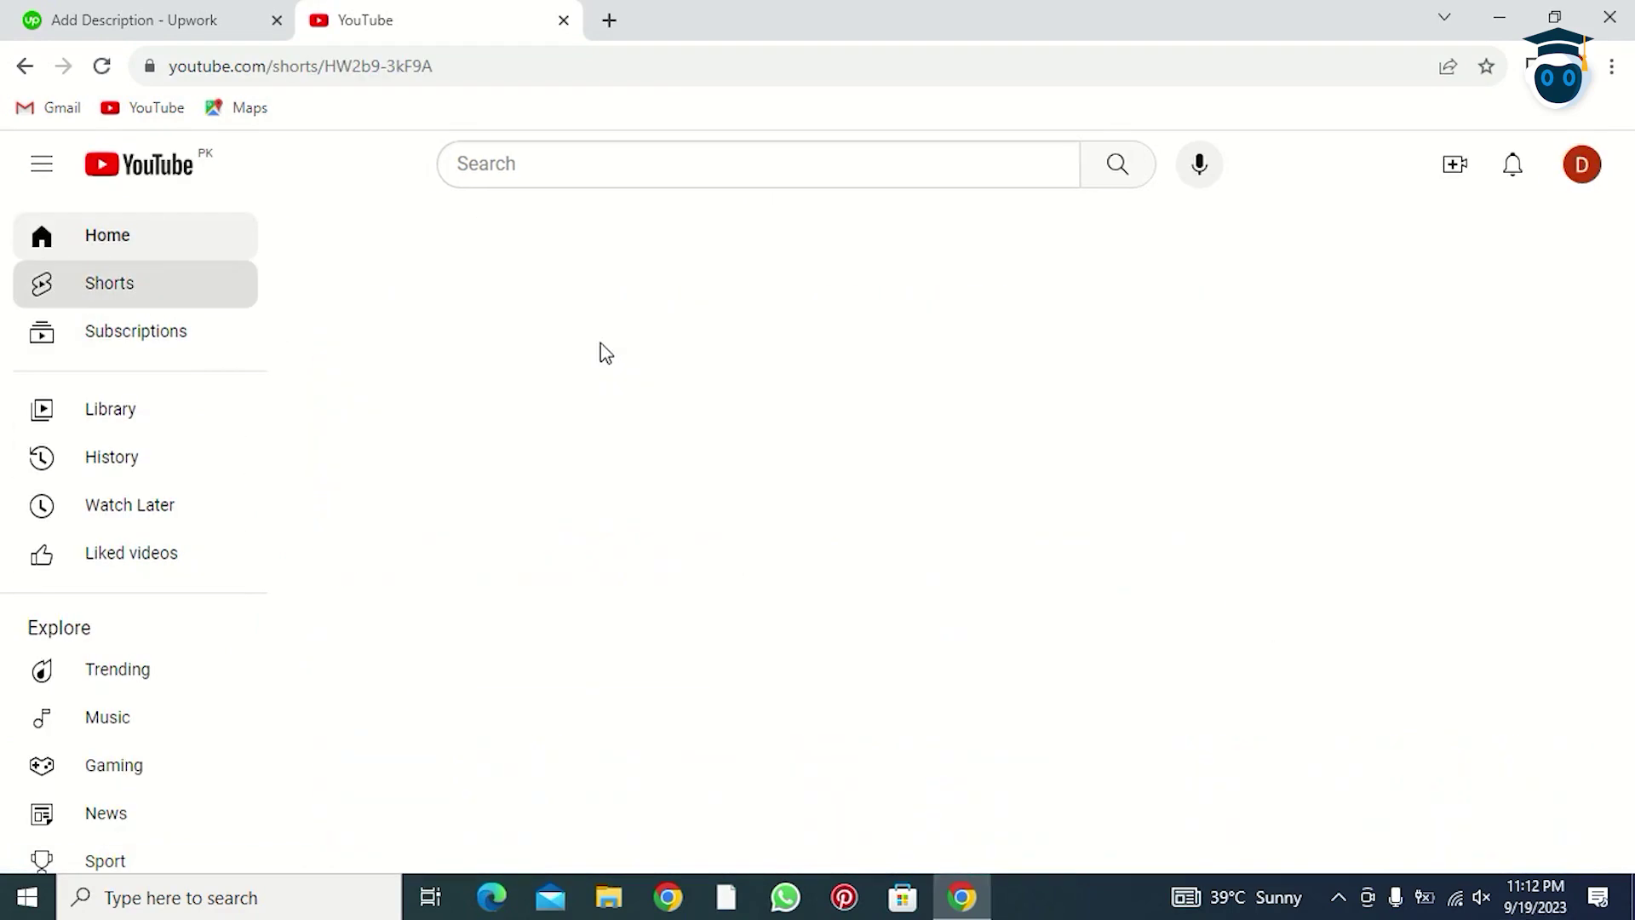
scroll(1312, 690, "down", 2)
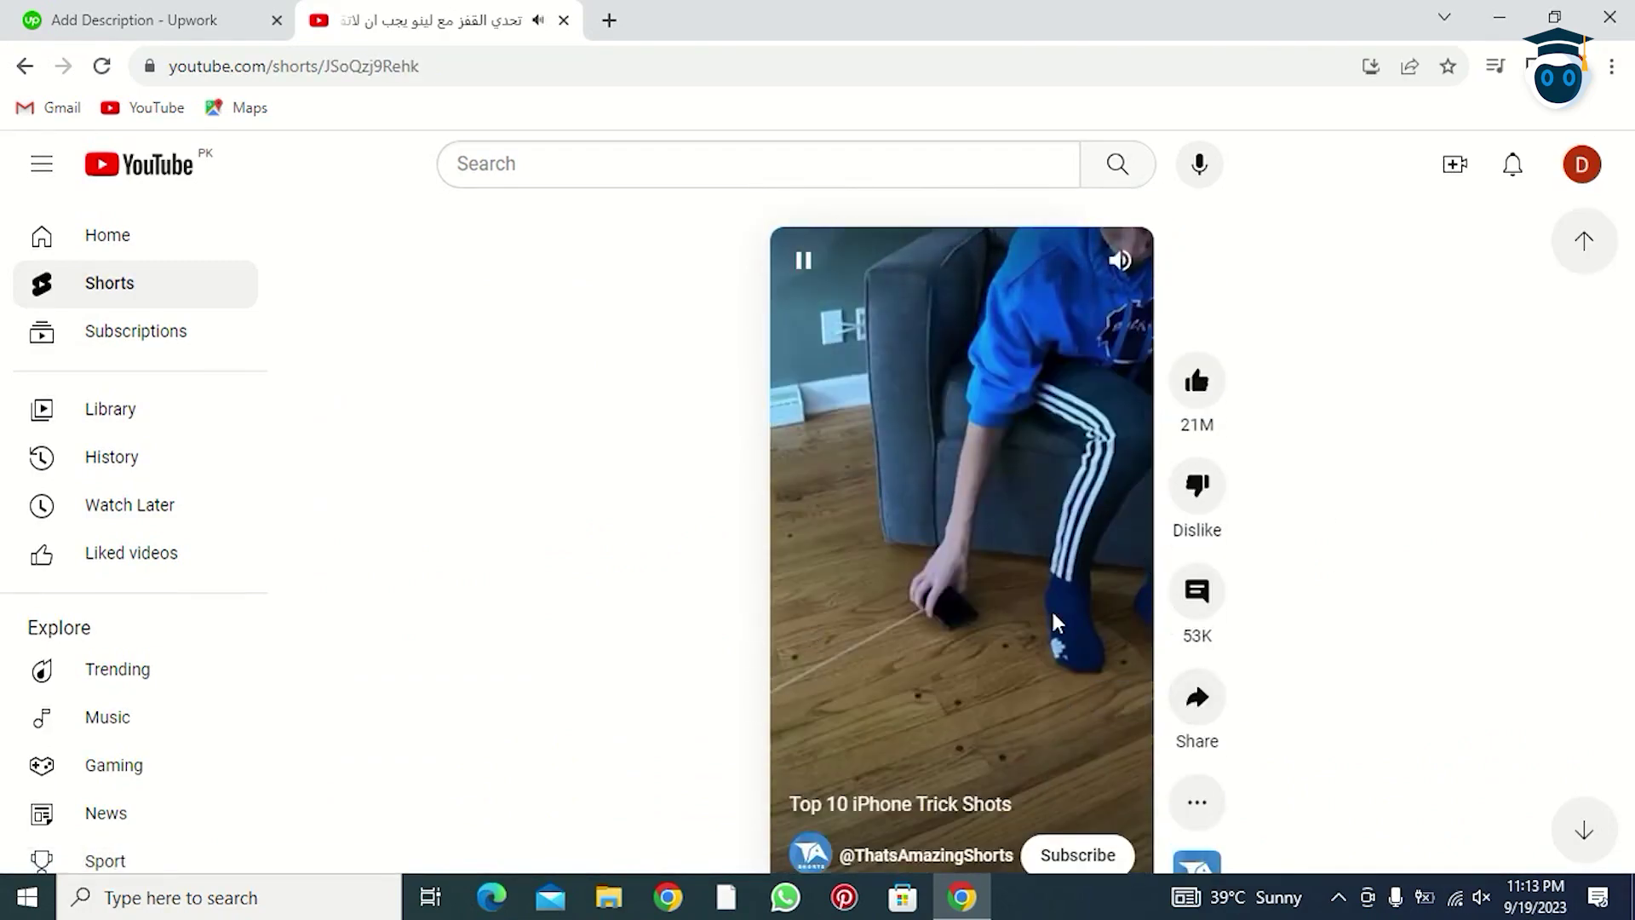
left_click(1198, 720)
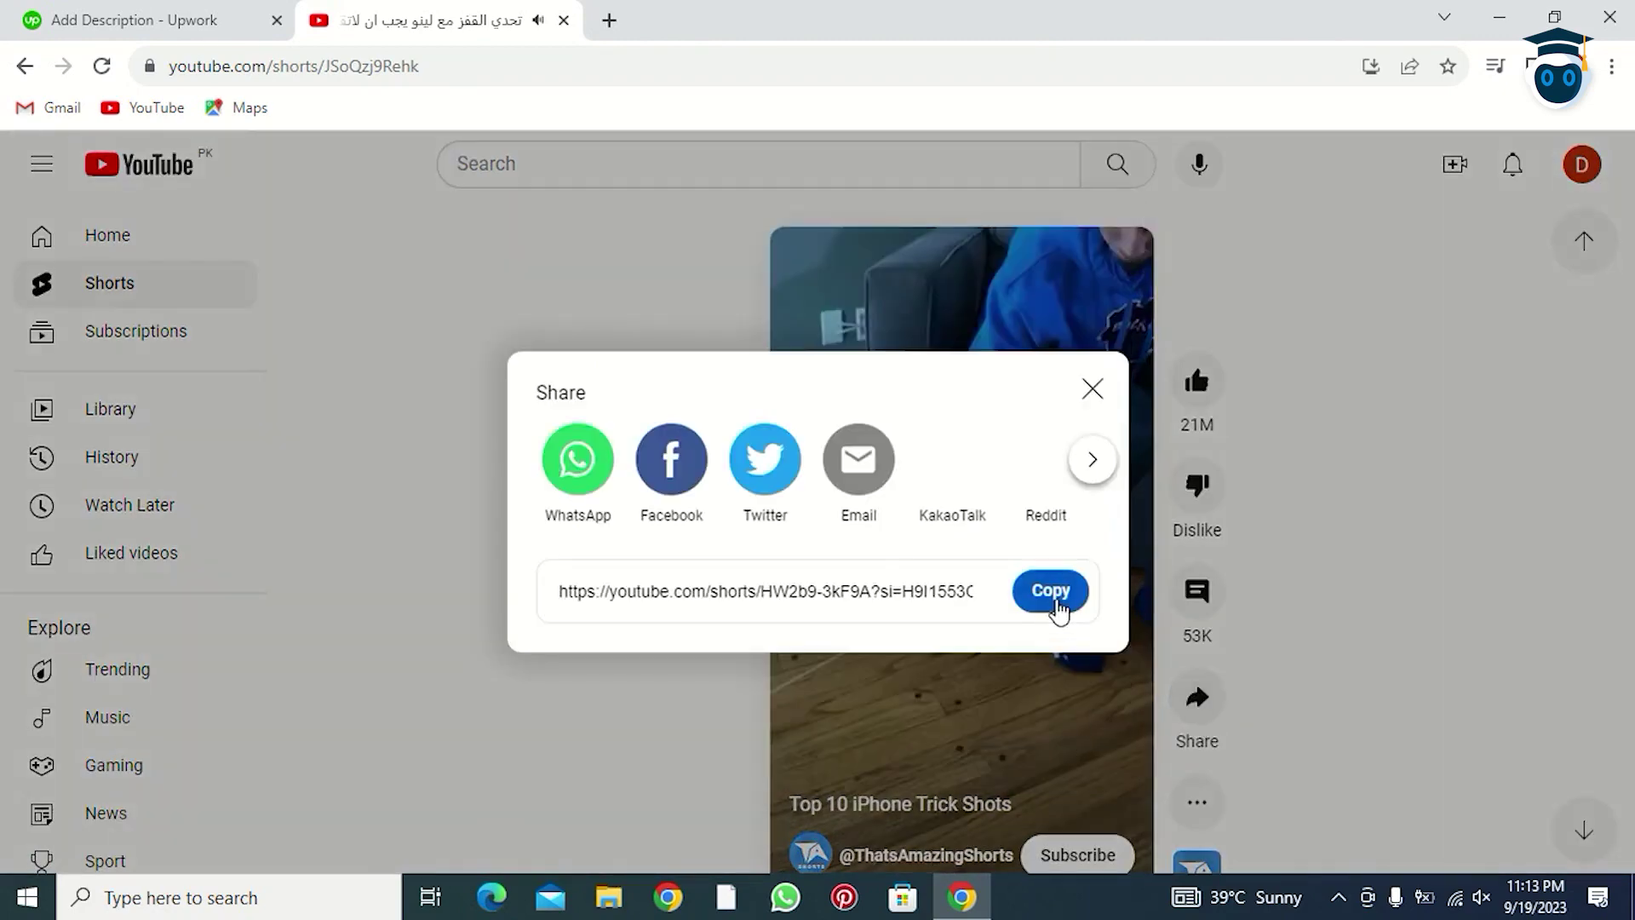
left_click(1053, 596)
Return to the Upwork job post, paste the Shorts link below the description text, and proceed to the job post review
left_click(137, 20)
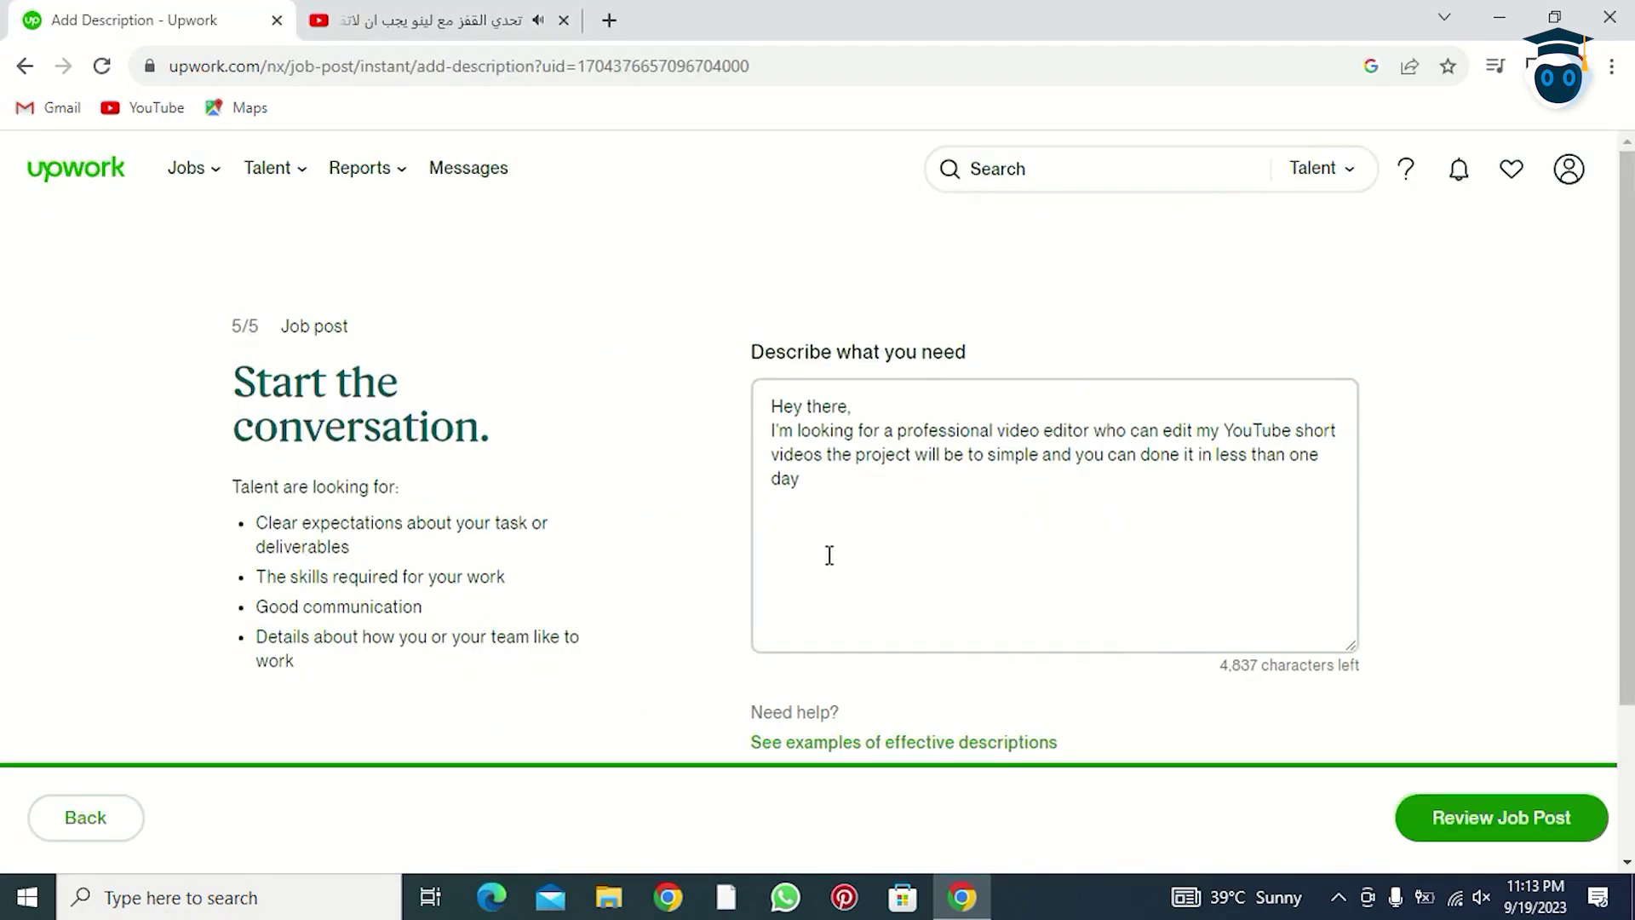
key("ctrl+v")
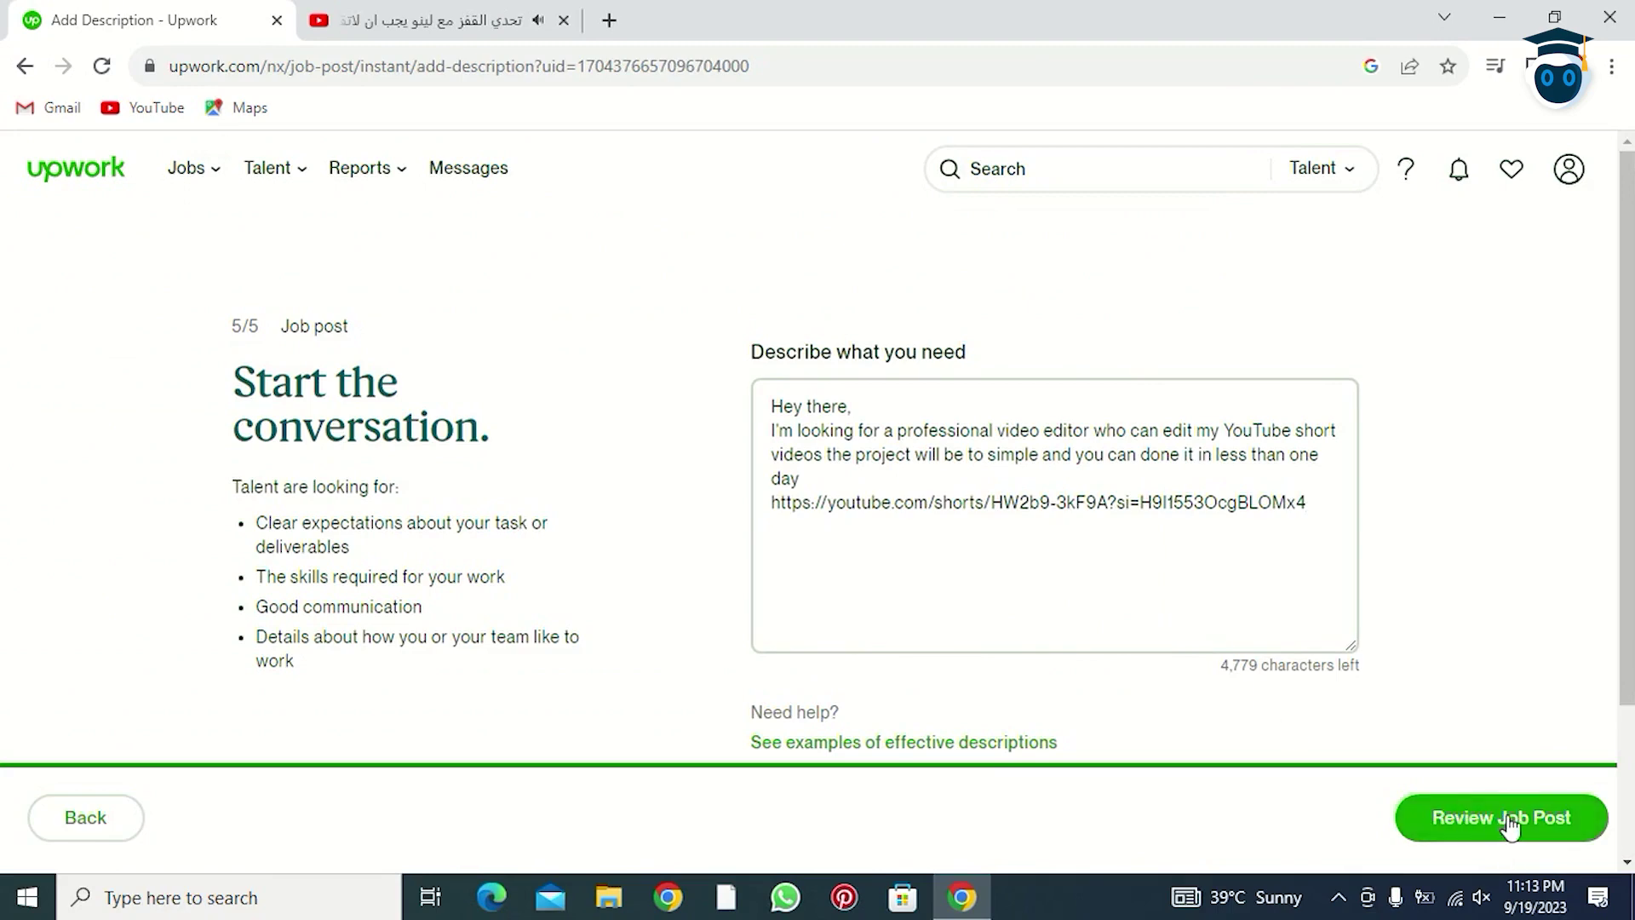
left_click(1458, 823)
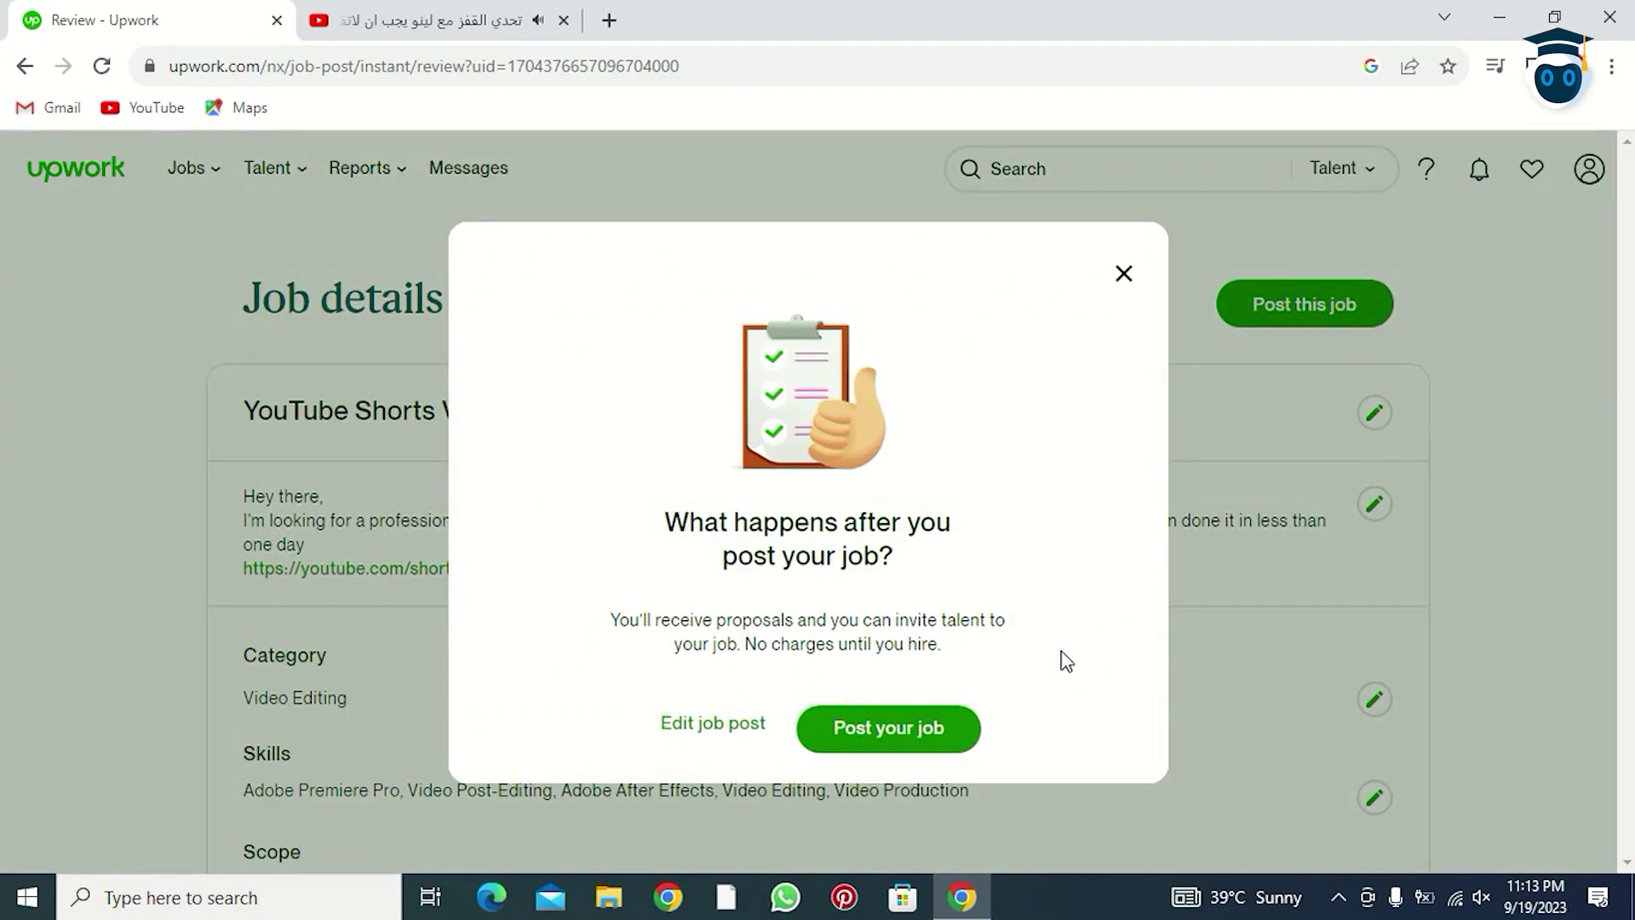